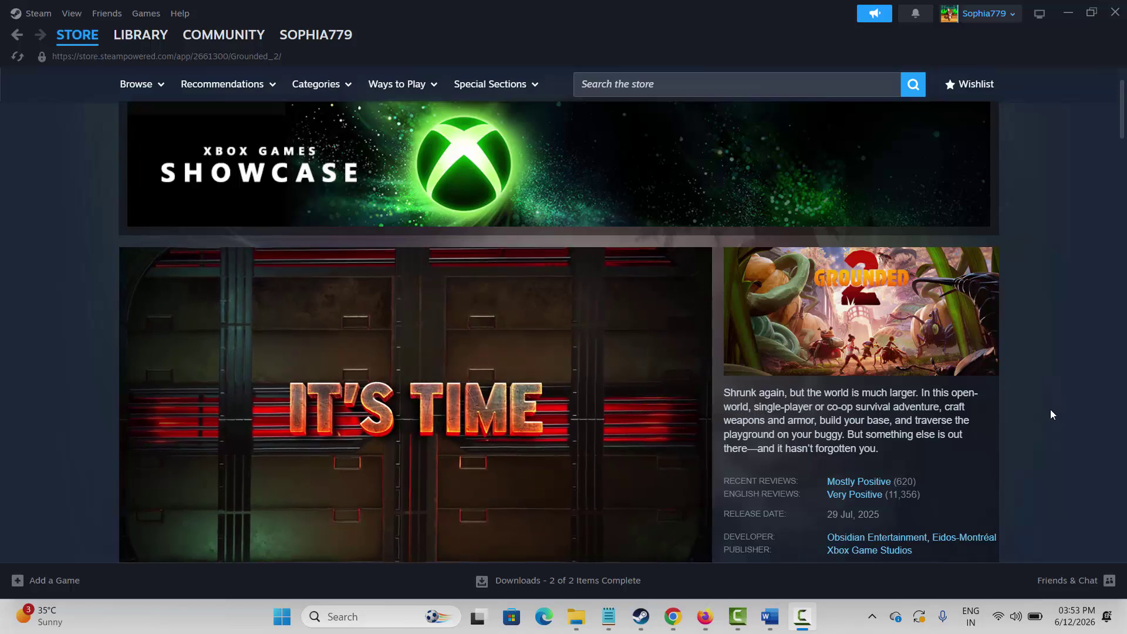
- Examine the minimum and recommended system requirements on the Grounded 2 store page
scroll(1050, 410, down, 10)
scroll(1049, 412, down, 15)
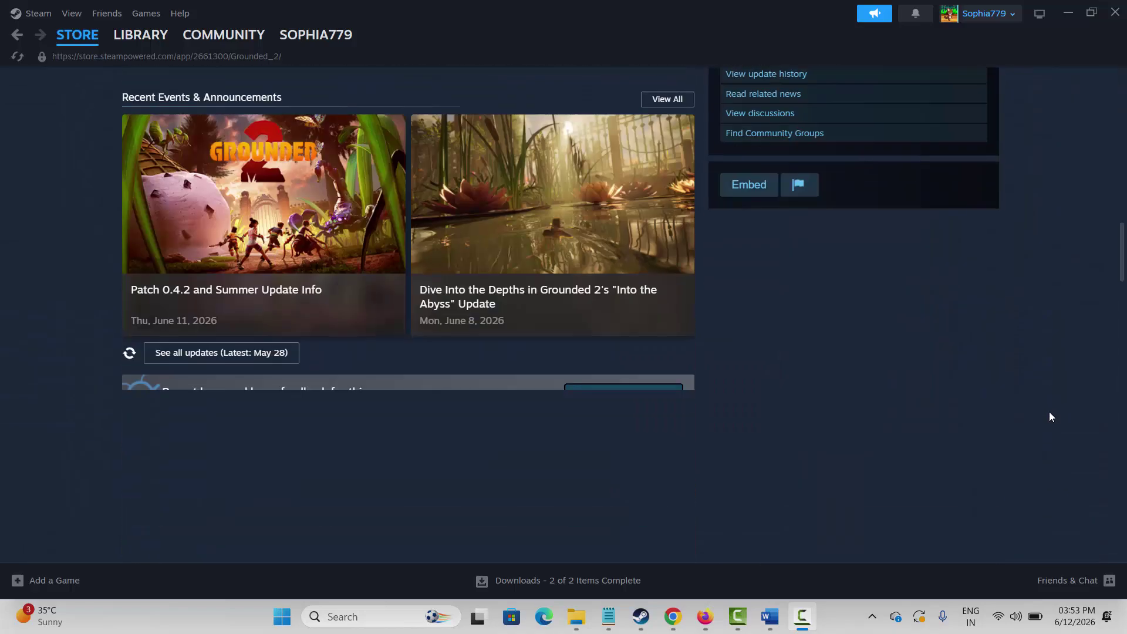
scroll(1049, 418, down, 8)
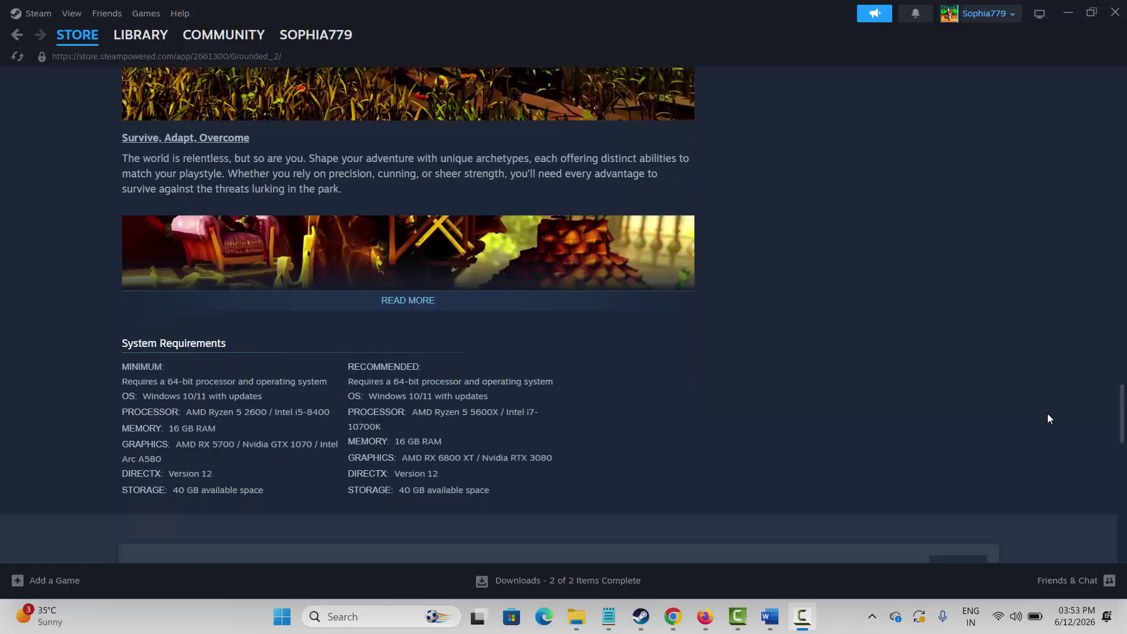
drag(150, 222, 359, 231)
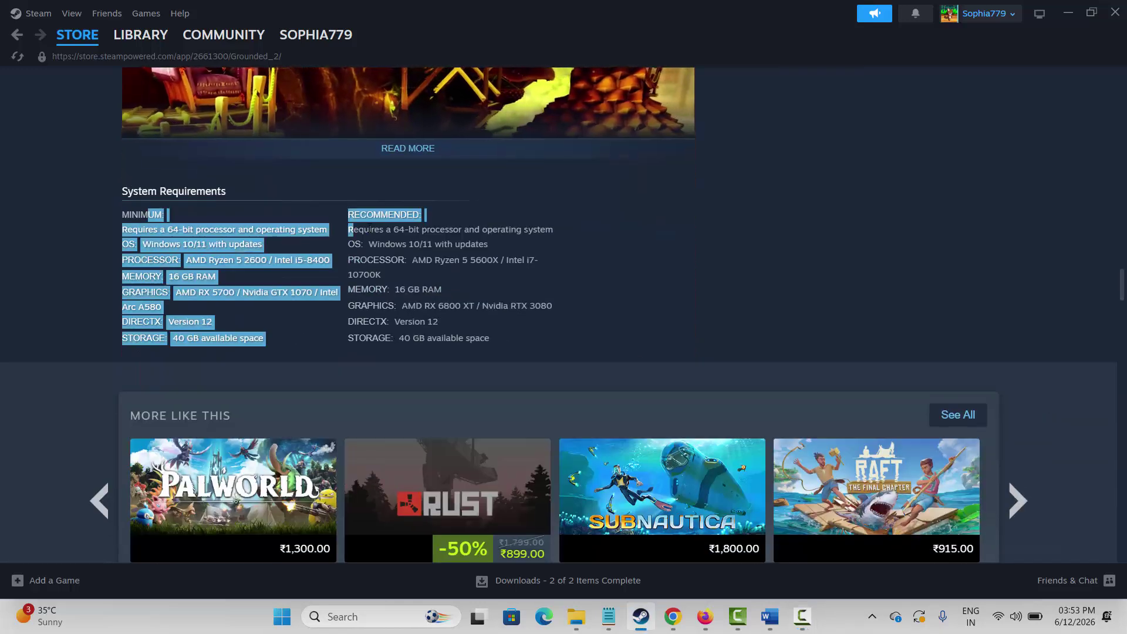
click(452, 319)
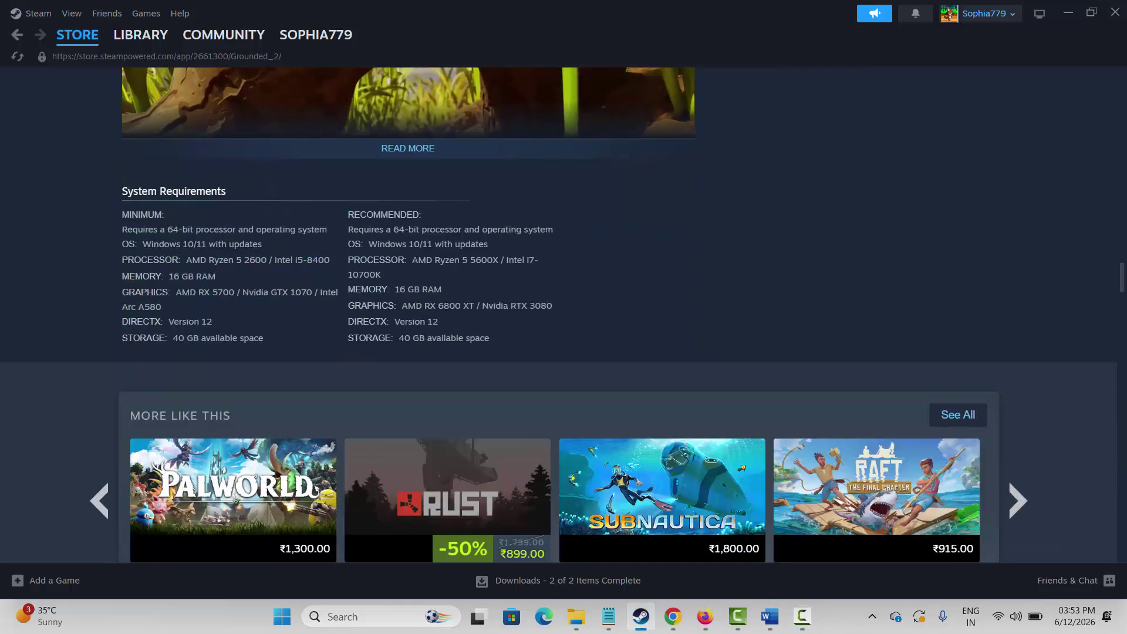
drag(453, 319, 368, 289)
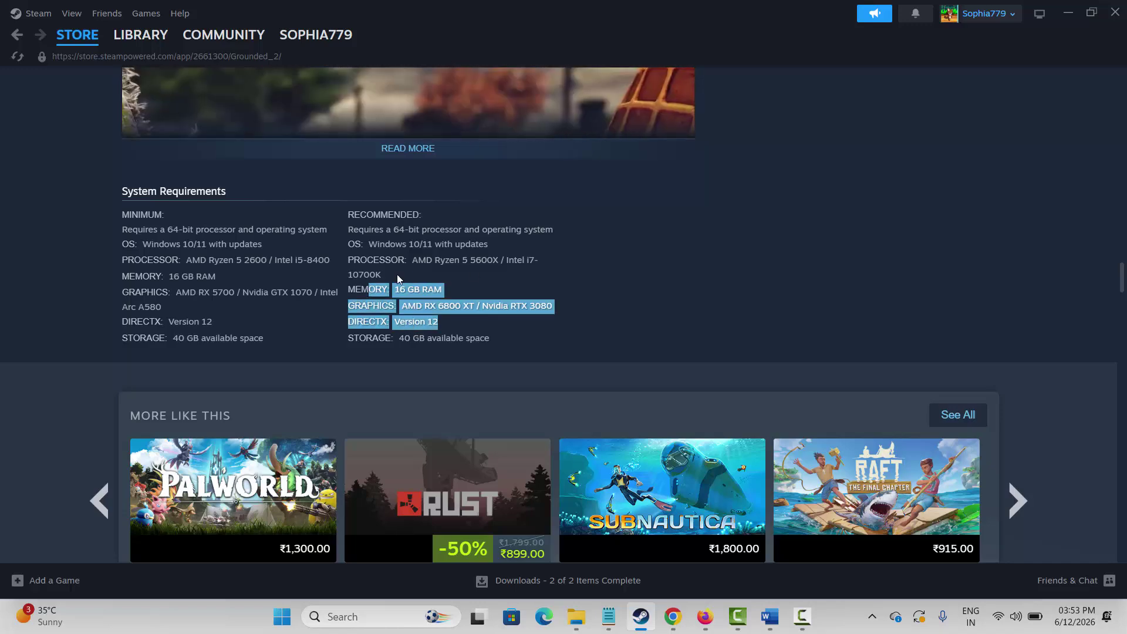
click(233, 243)
drag(233, 244, 409, 291)
click(674, 280)
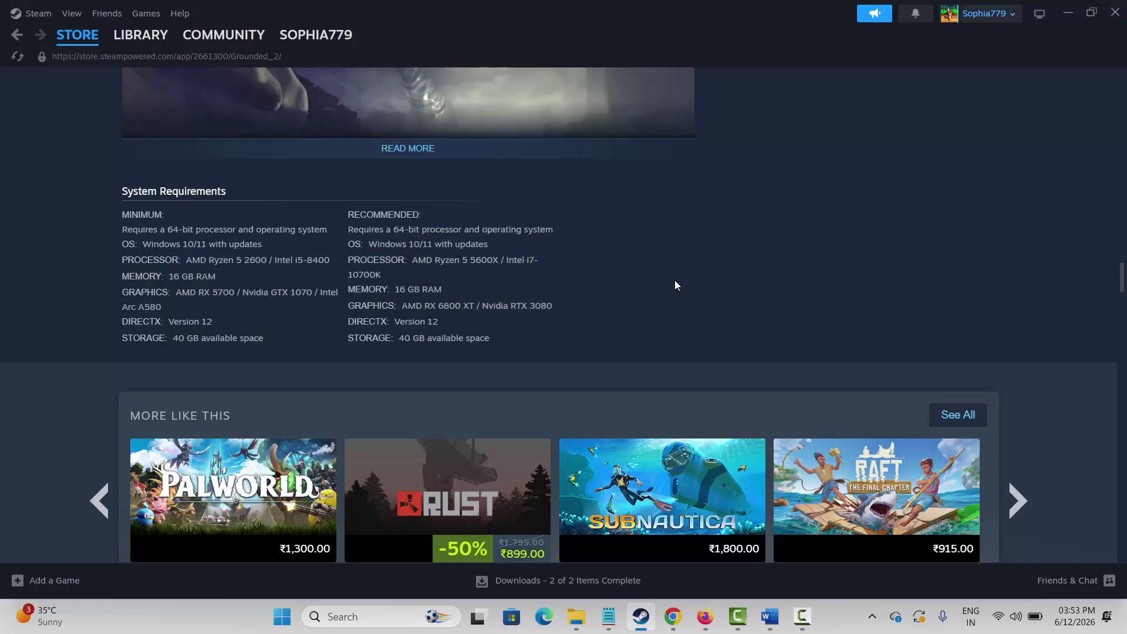
scroll(691, 259, up, 15)
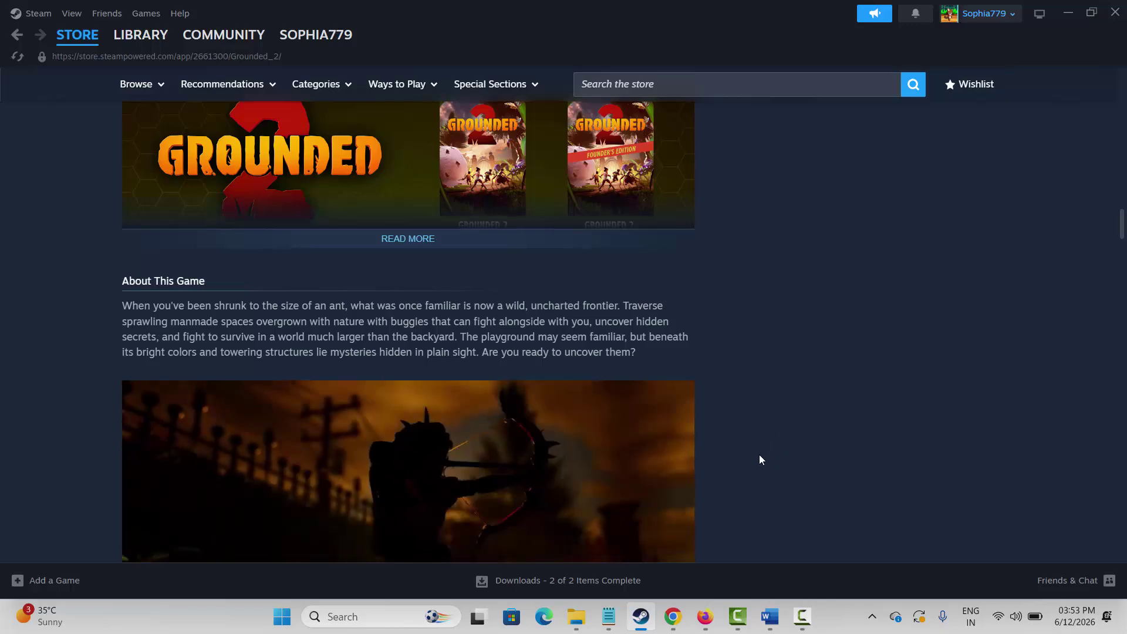
- Switch to the Word document with the game fixes and read Method 2 on modifying launch options
mouse_move(776, 614)
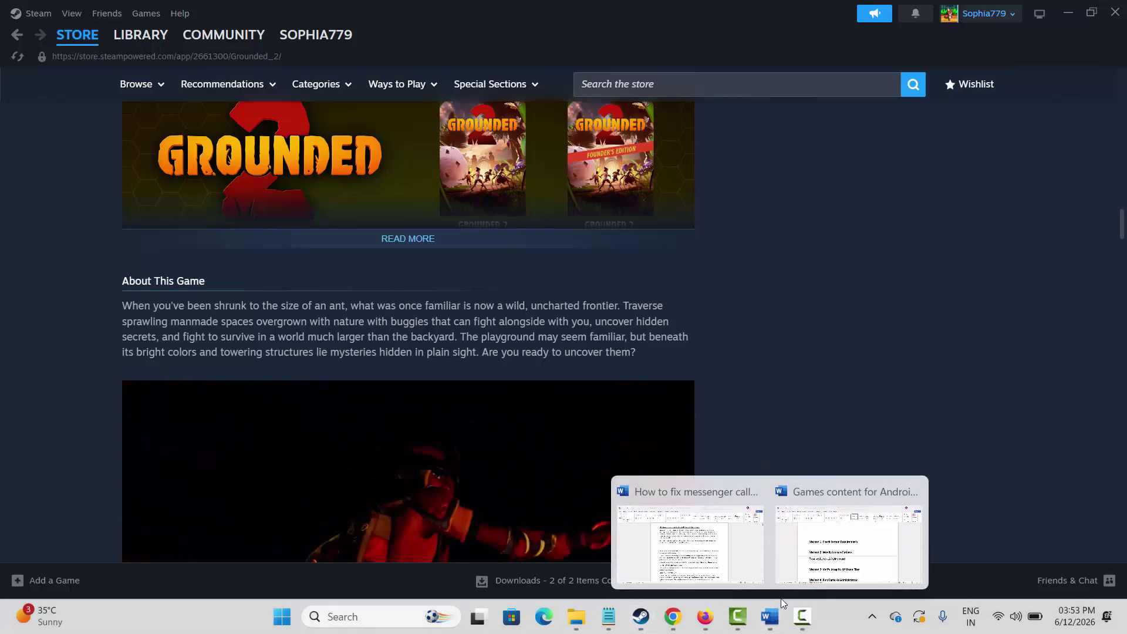
click(851, 552)
scroll(345, 312, down, 4)
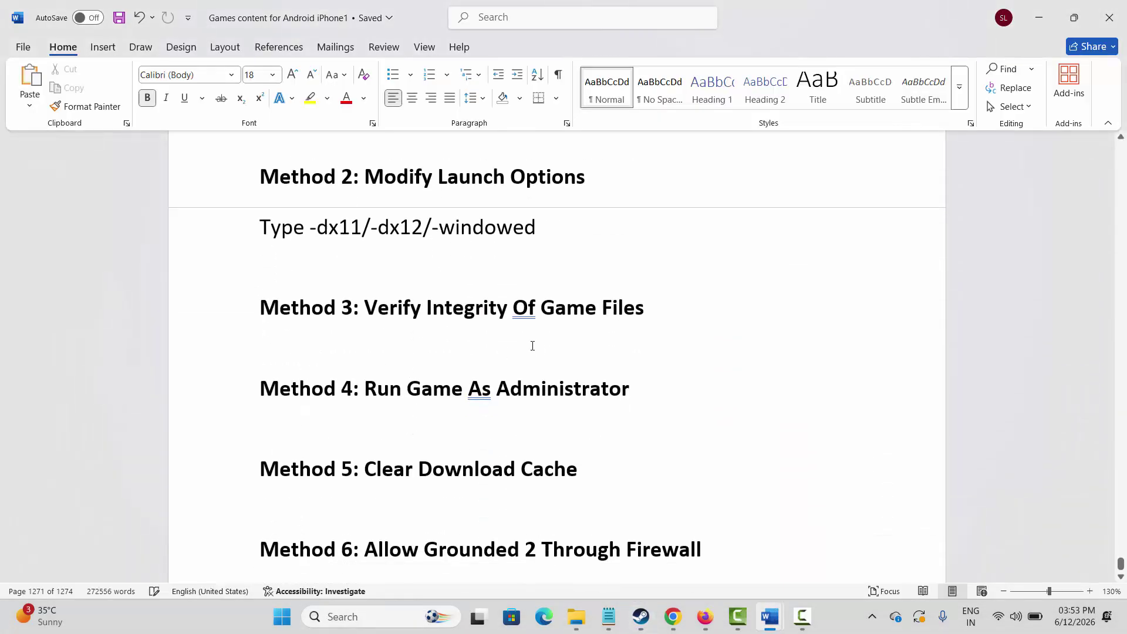
- Switch to Steam, inspect the Launch Options in the Lords of the Fallen properties, and close the properties
key(alt+Tab)
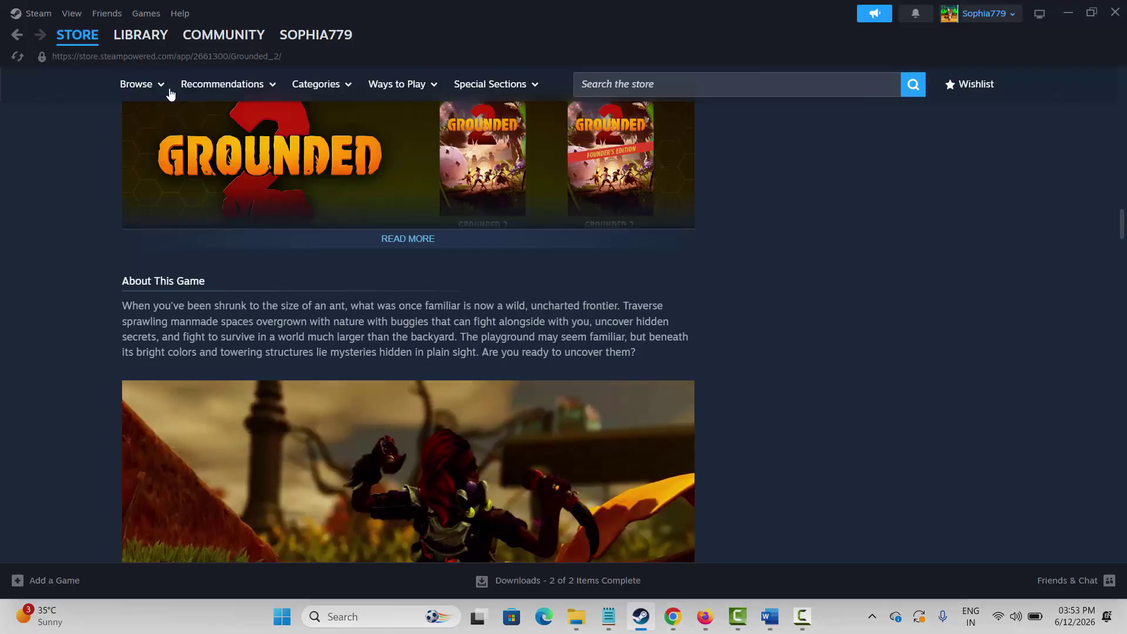
click(135, 40)
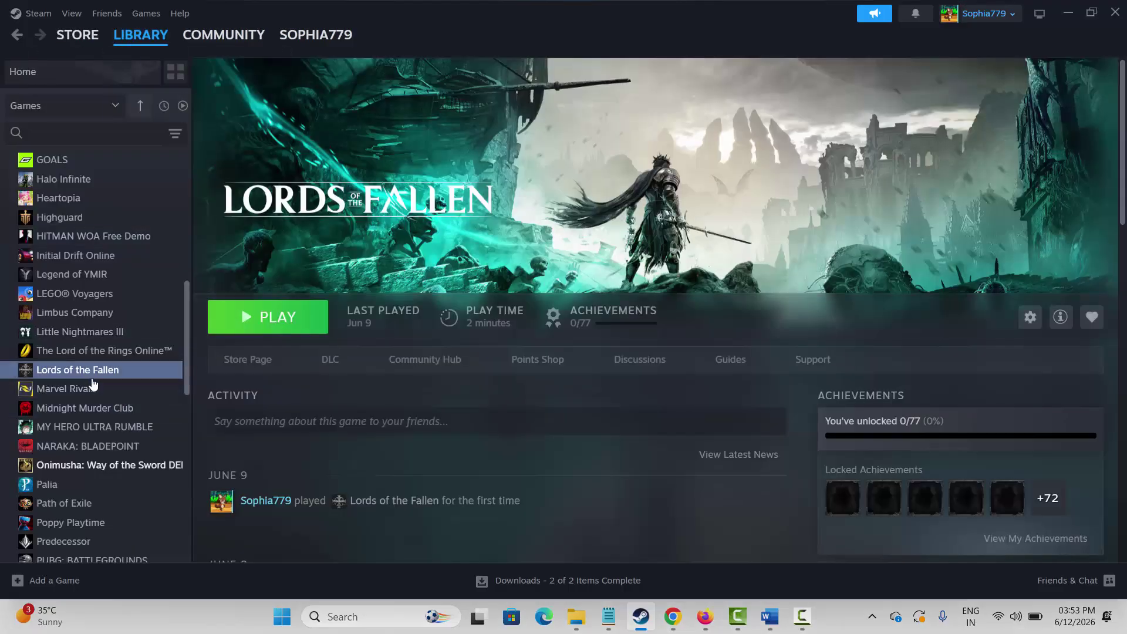
right_click(91, 376)
click(139, 488)
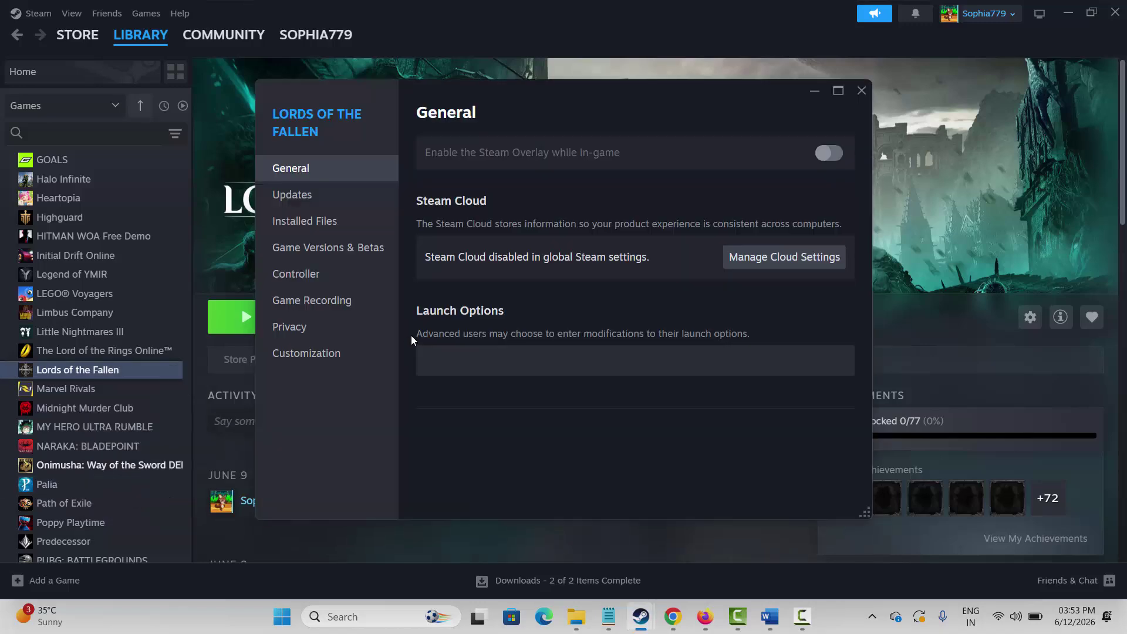
click(439, 358)
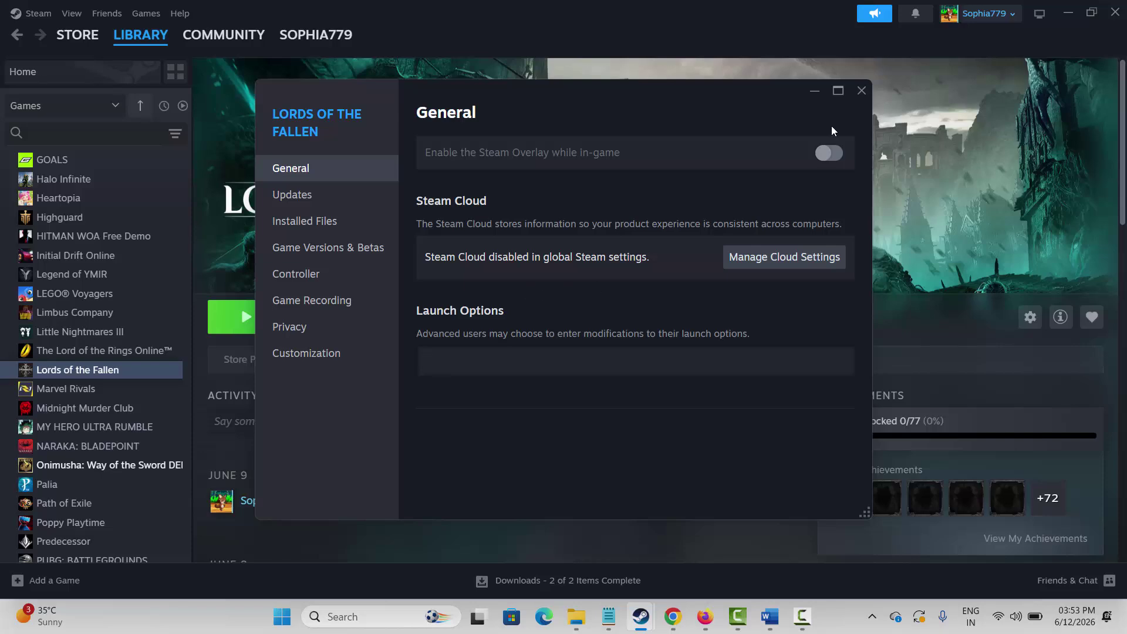
click(861, 91)
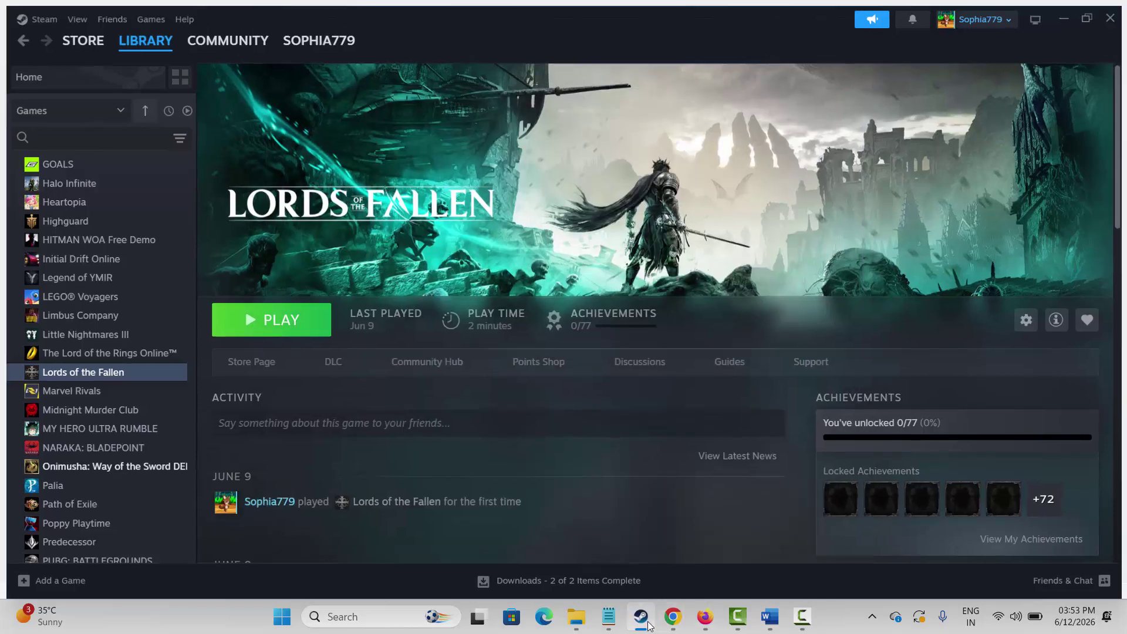
- Switch to Word and highlight the Method 3 heading on verifying the integrity of game files
click(769, 616)
click(222, 301)
click(617, 468)
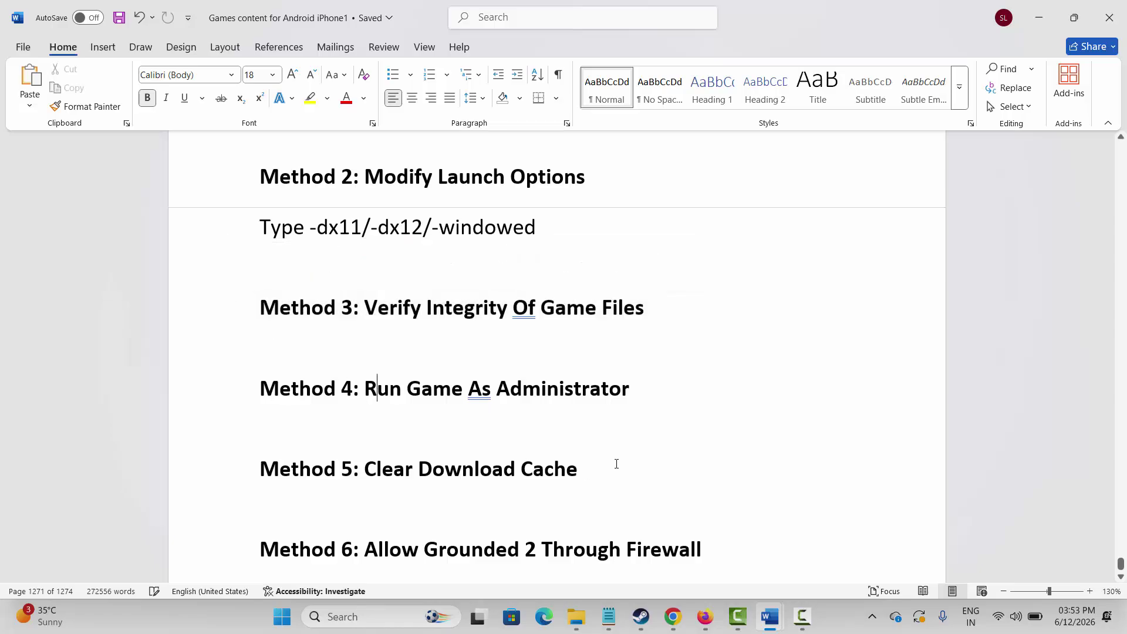
- Switch to Steam and view the file verification option in the Installed Files properties of Lords of the Fallen
click(641, 616)
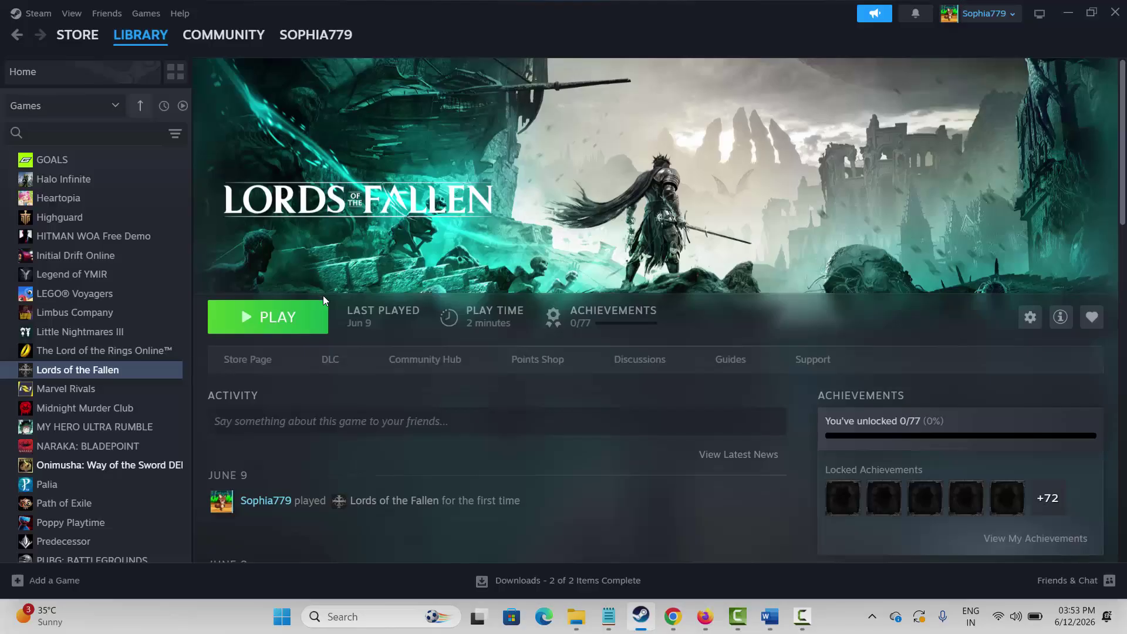
right_click(90, 370)
click(131, 481)
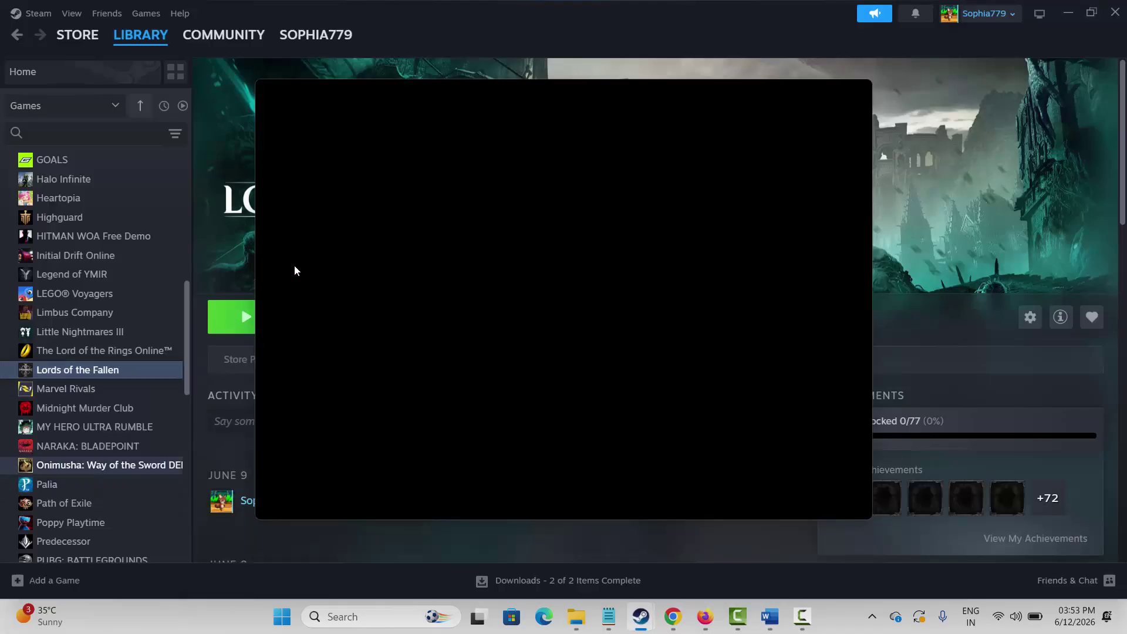
click(305, 222)
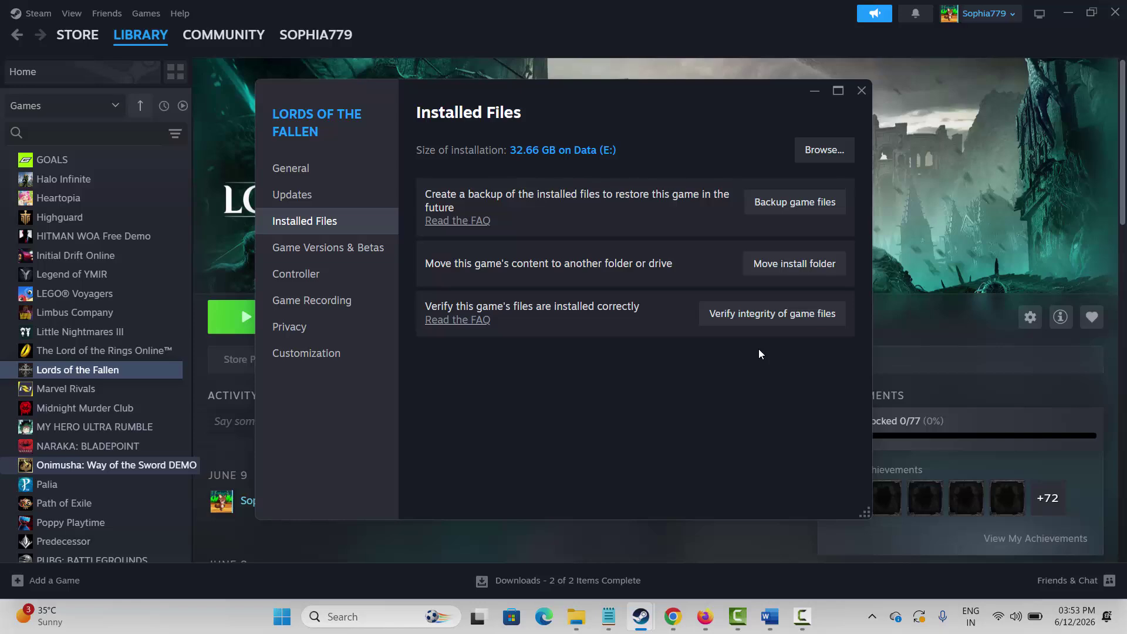
click(863, 94)
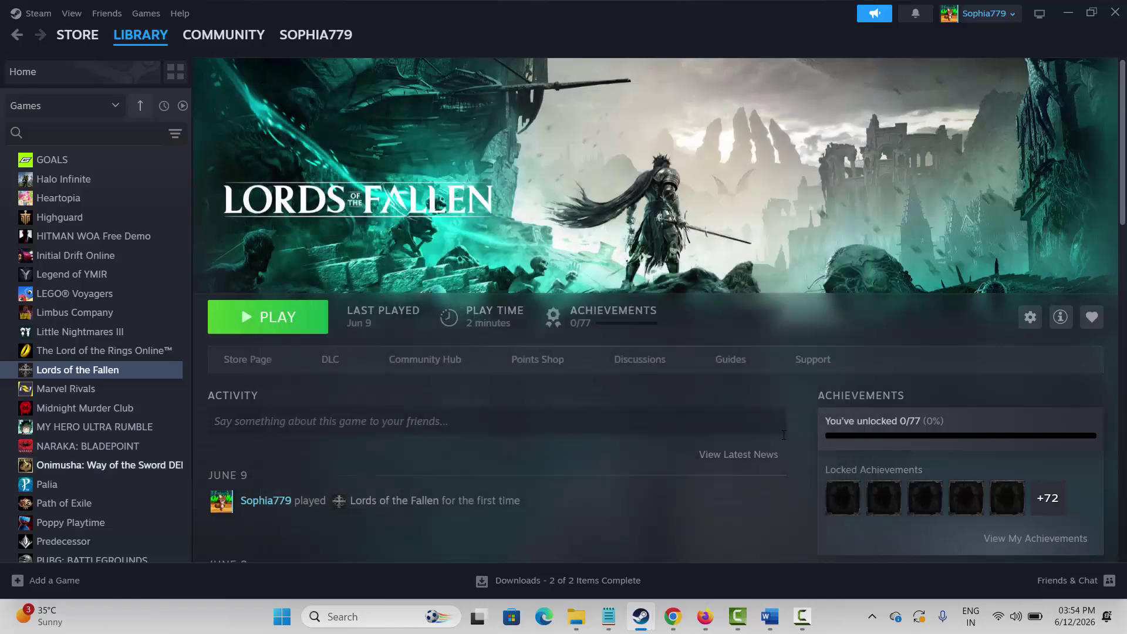
- Switch to Word and highlight the Method 4 heading on running the game as administrator
key(alt+Tab)
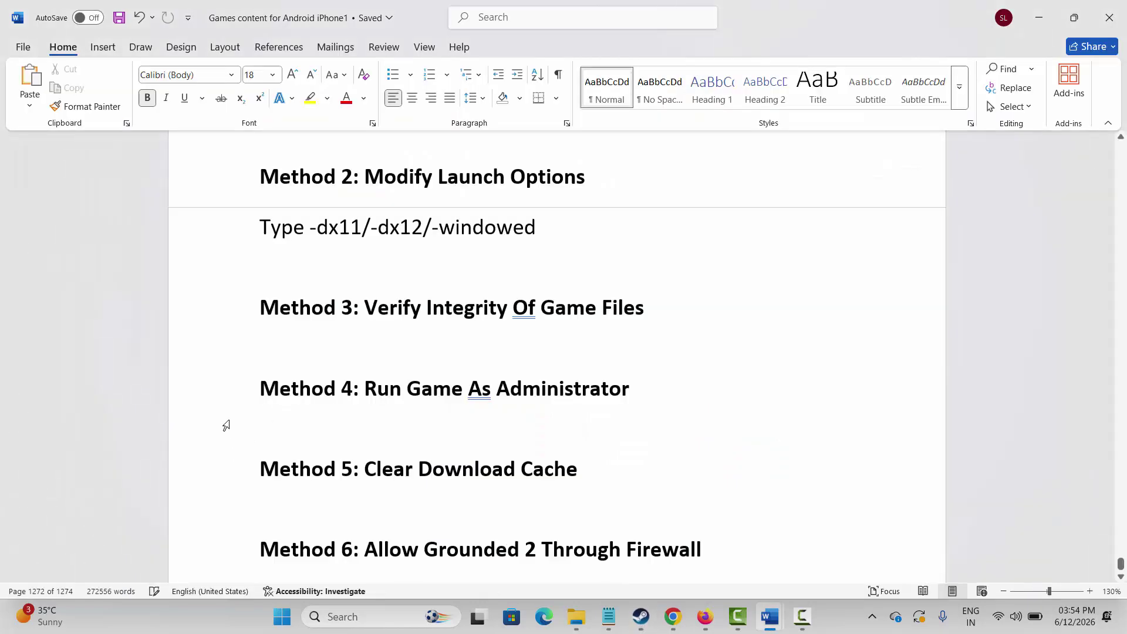
click(231, 406)
click(410, 437)
- Switch to Steam and browse the local files of Lords of the Fallen
click(641, 616)
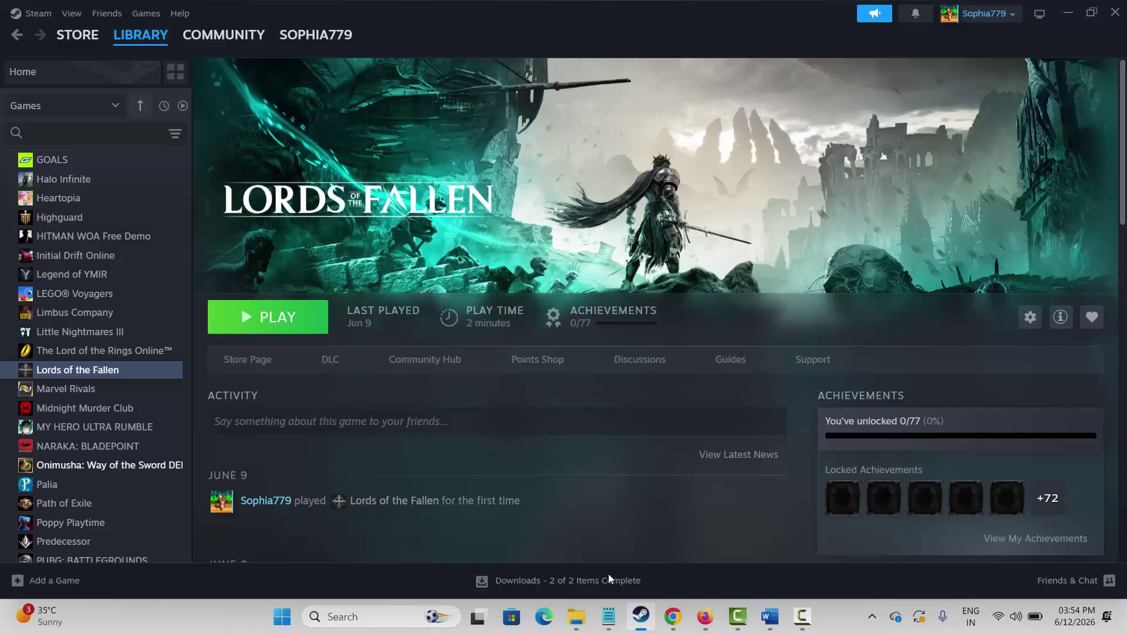
right_click(111, 382)
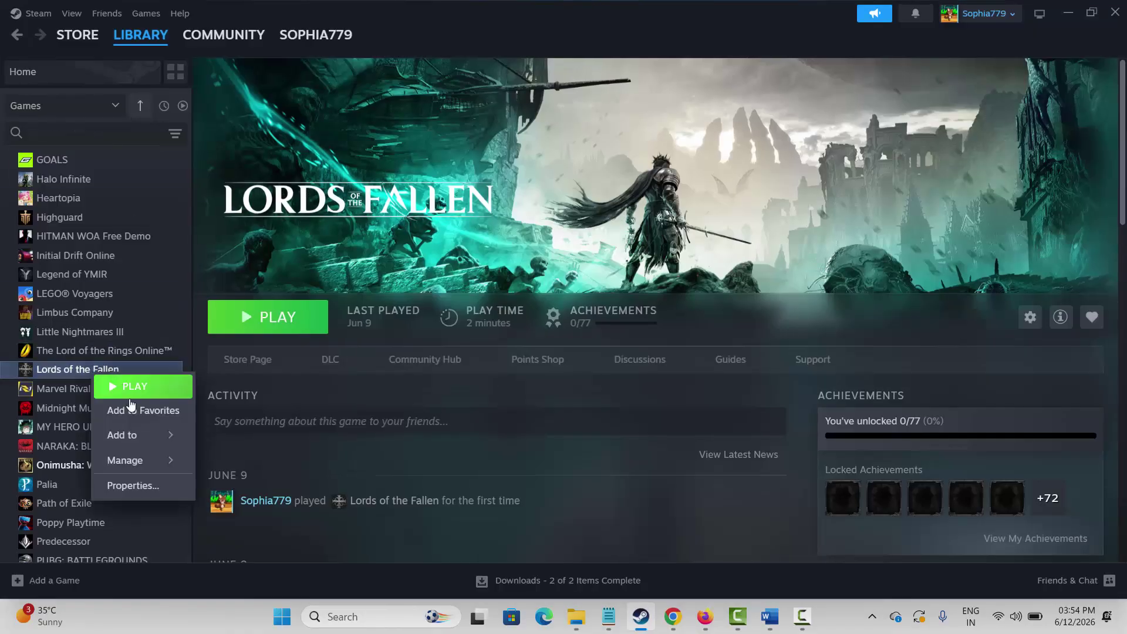
mouse_move(150, 462)
click(265, 366)
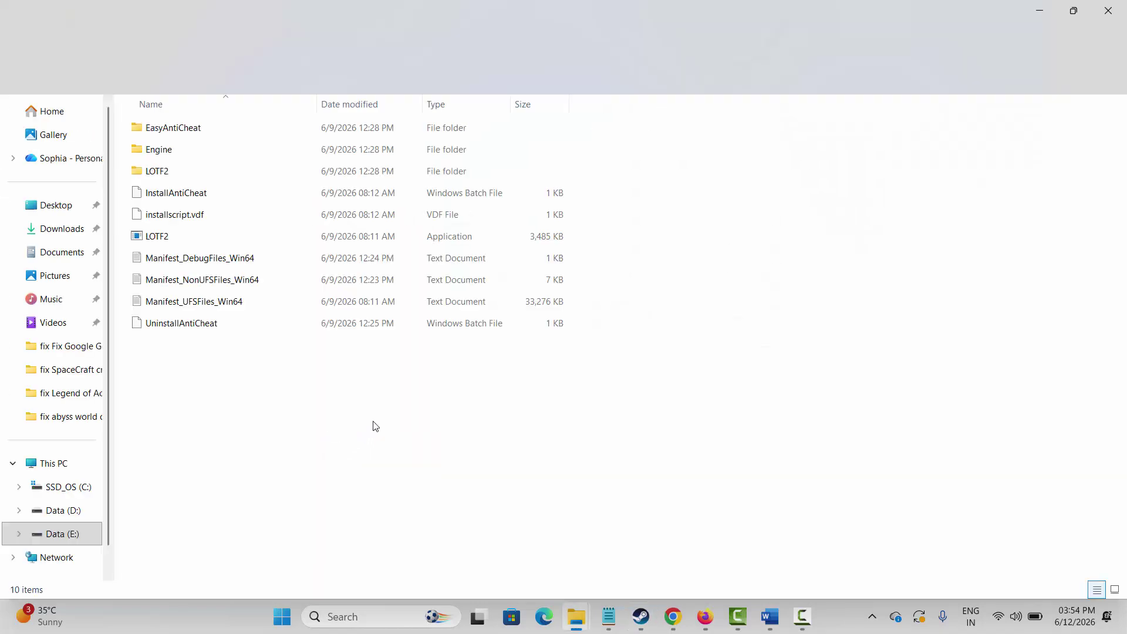
- Set the LOTF2 application to run as an administrator in its compatibility properties
click(168, 241)
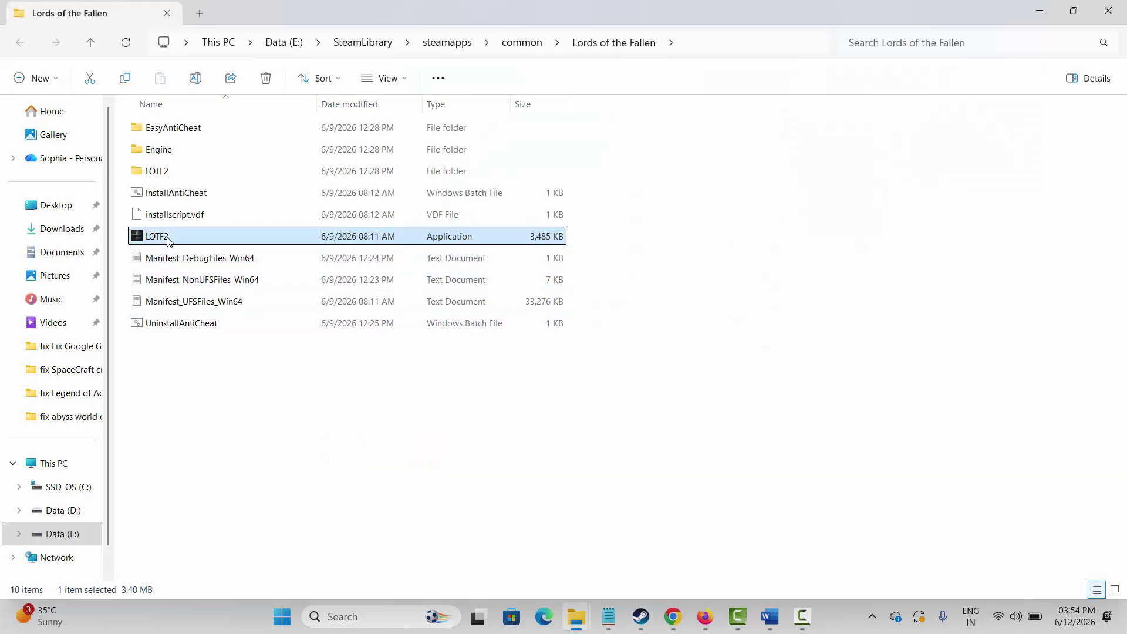
right_click(168, 241)
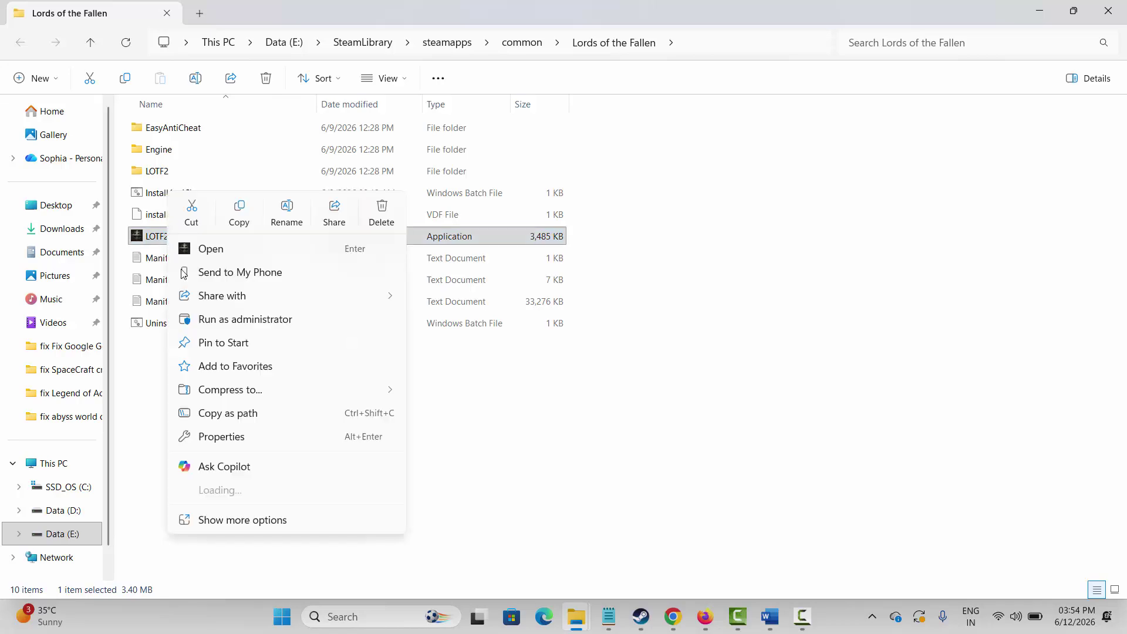
click(229, 438)
click(294, 232)
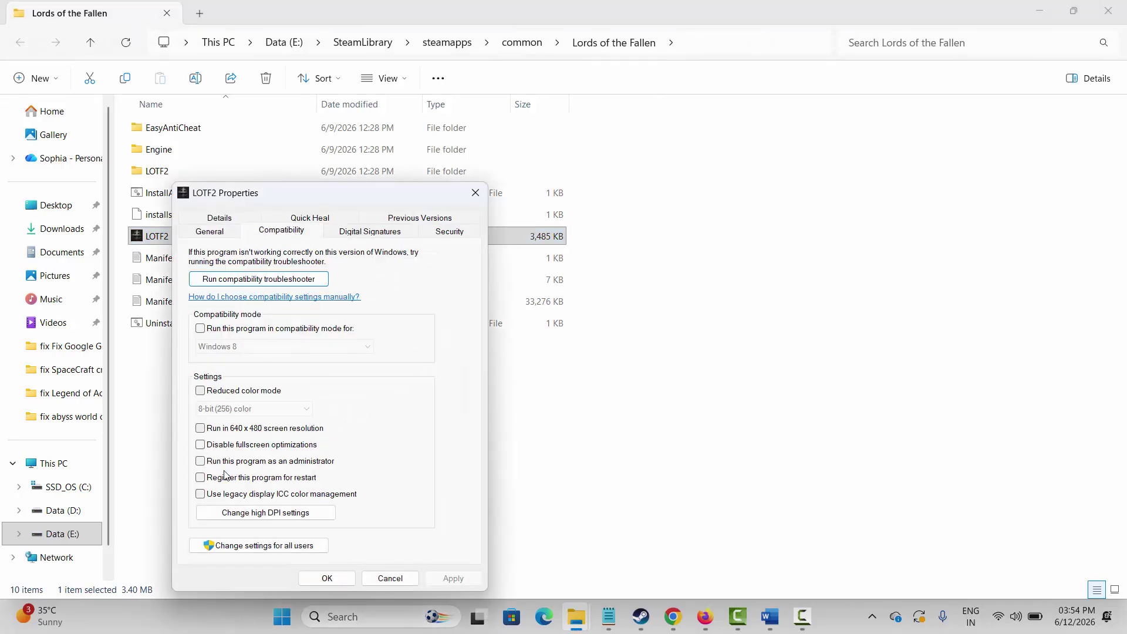
click(203, 463)
click(452, 578)
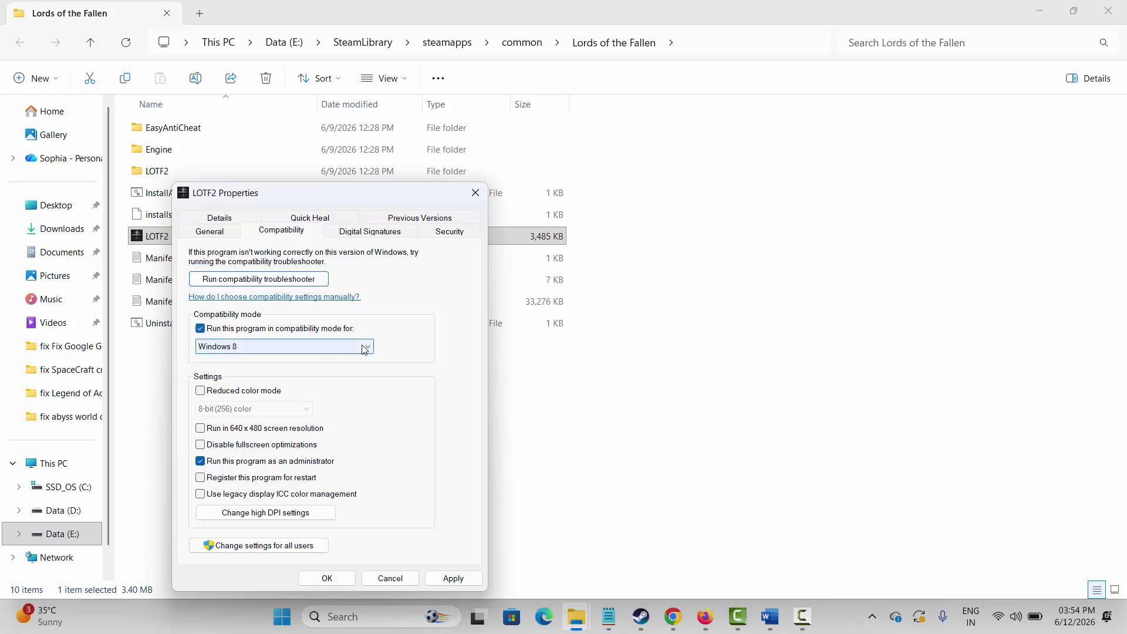
- Choose Windows 7 as LOTF2's compatibility mode, disable fullscreen optimizations, and save the properties
click(308, 346)
click(291, 426)
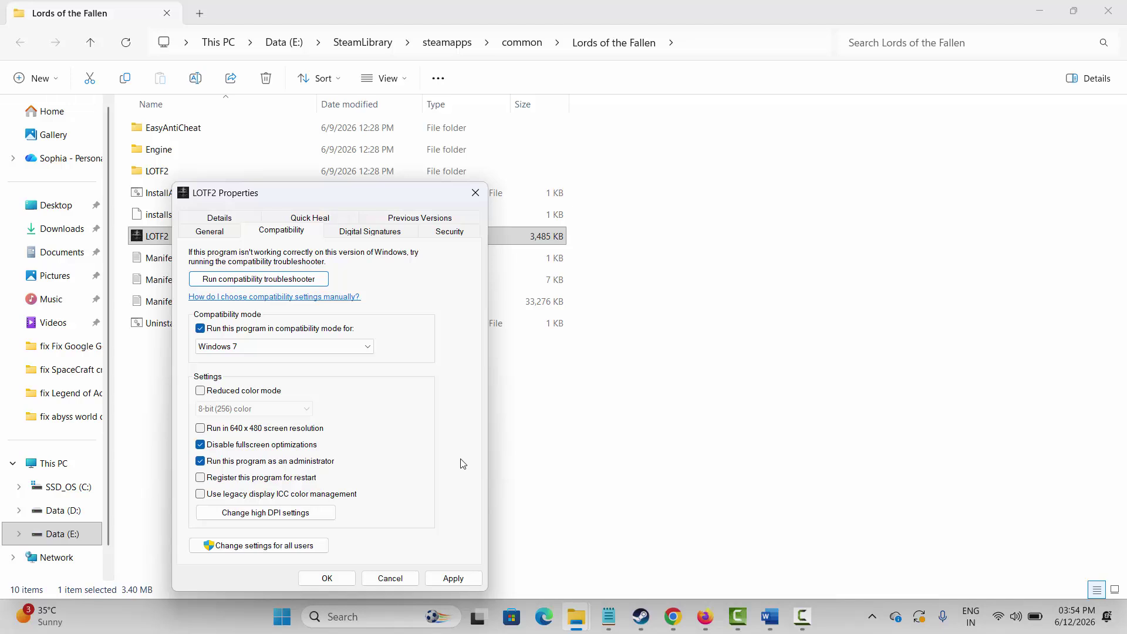
click(296, 330)
click(329, 579)
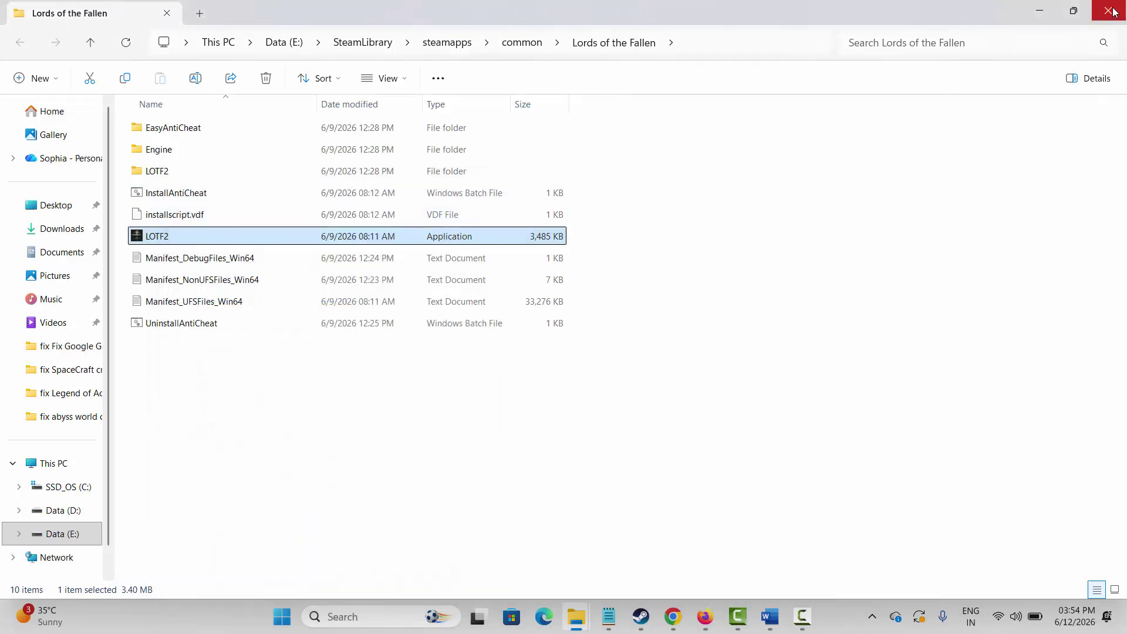
- Switch to Word and highlight the Method 5 heading on clearing the download cache
click(641, 617)
click(769, 617)
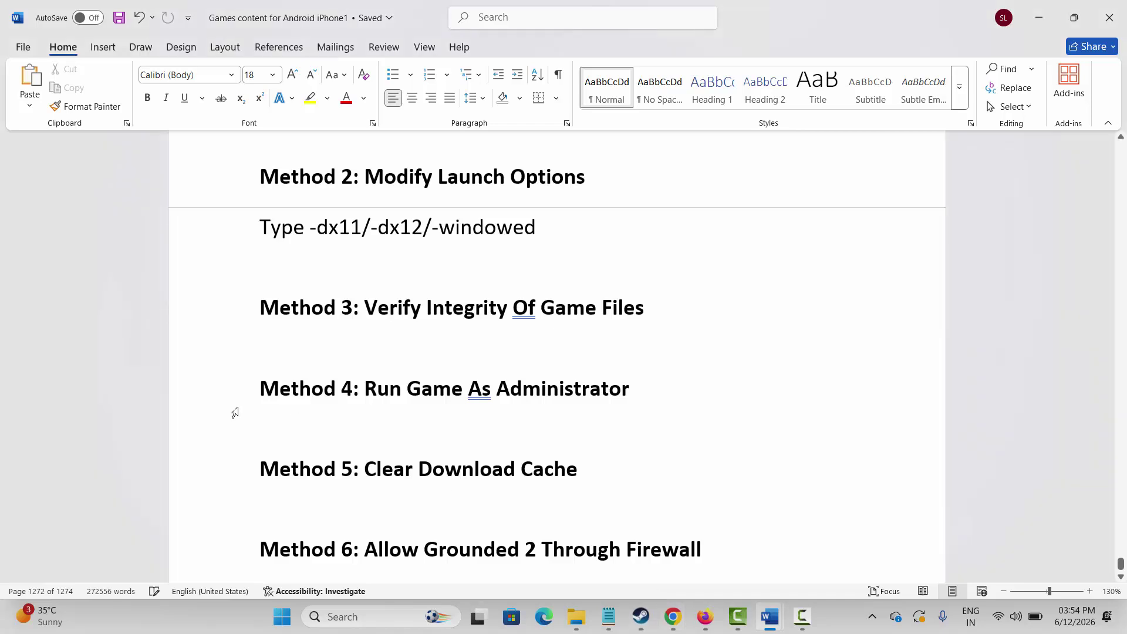
click(186, 482)
click(424, 508)
- Switch to Steam and open the Downloads page of its settings at the Clear Download Cache option
click(641, 617)
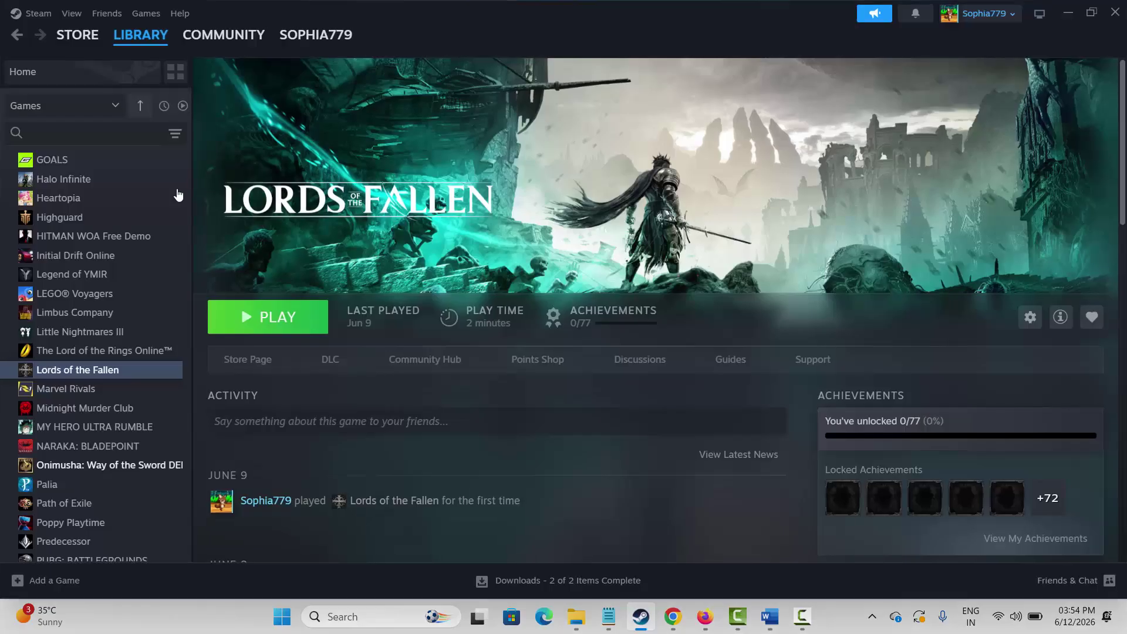
click(36, 13)
click(56, 159)
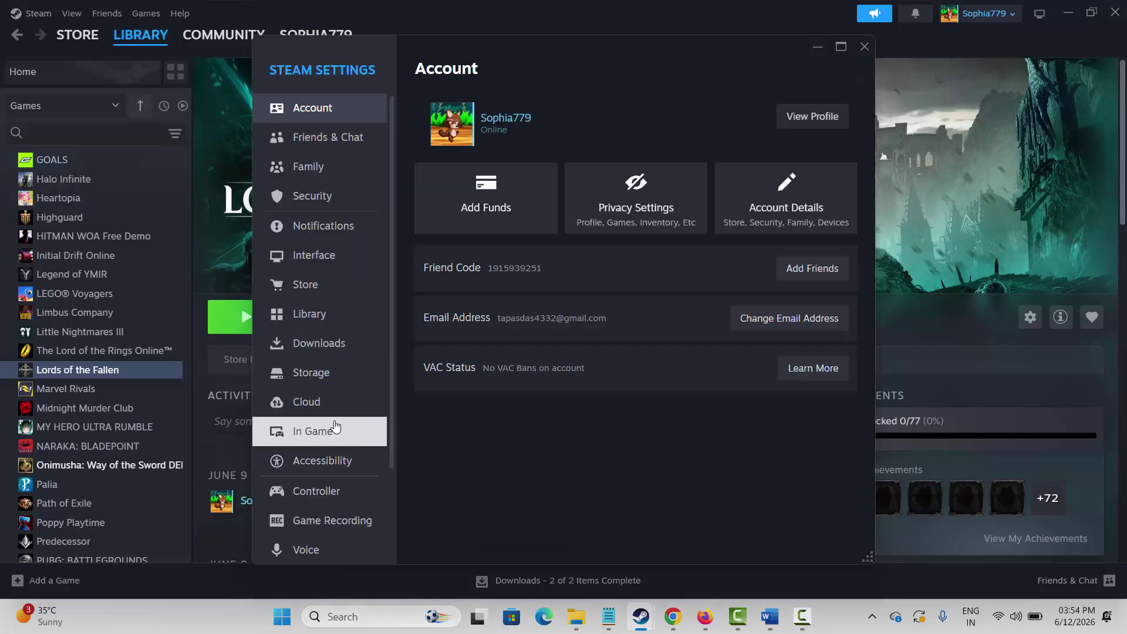
click(334, 374)
click(319, 342)
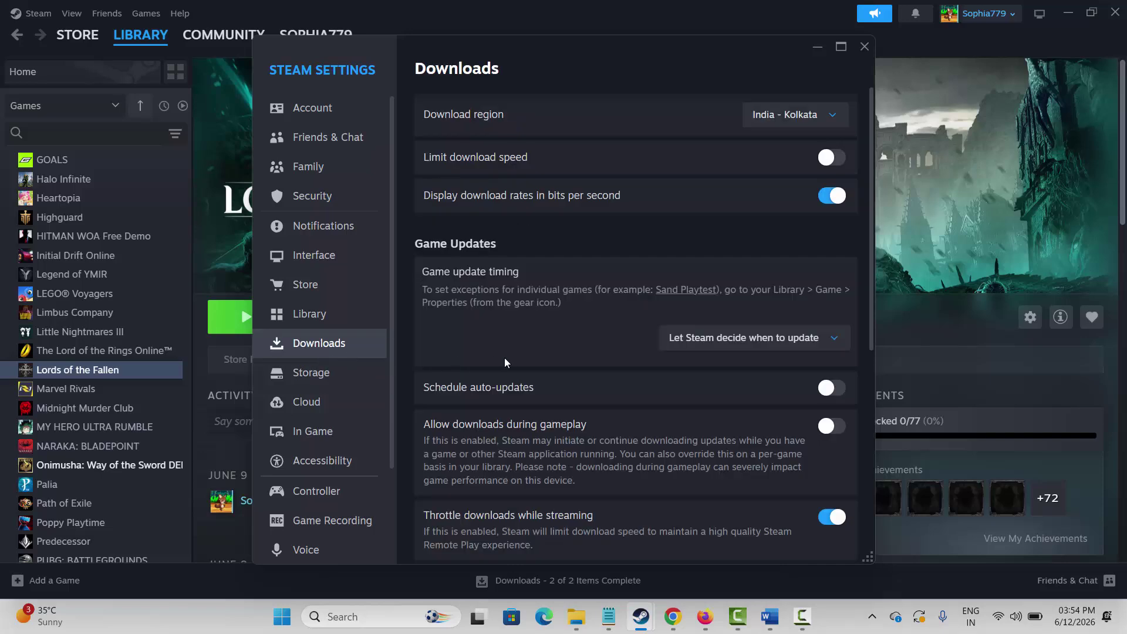
scroll(598, 380, down, 3)
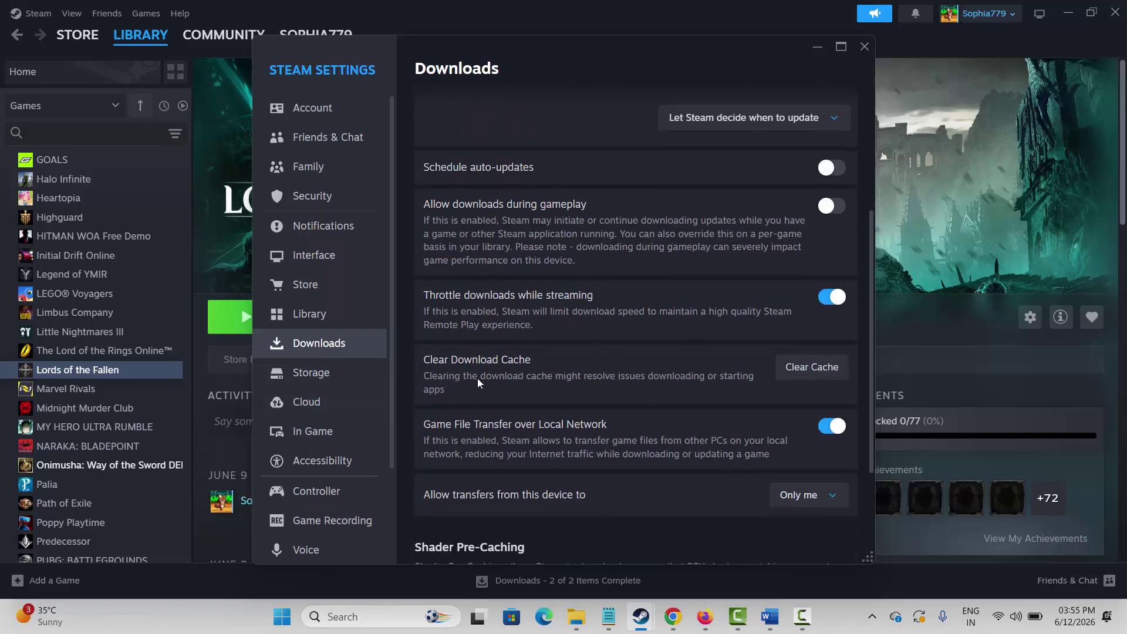
- Request clearing Steam's download cache, dismiss the confirmation without proceeding, and close the settings
click(802, 369)
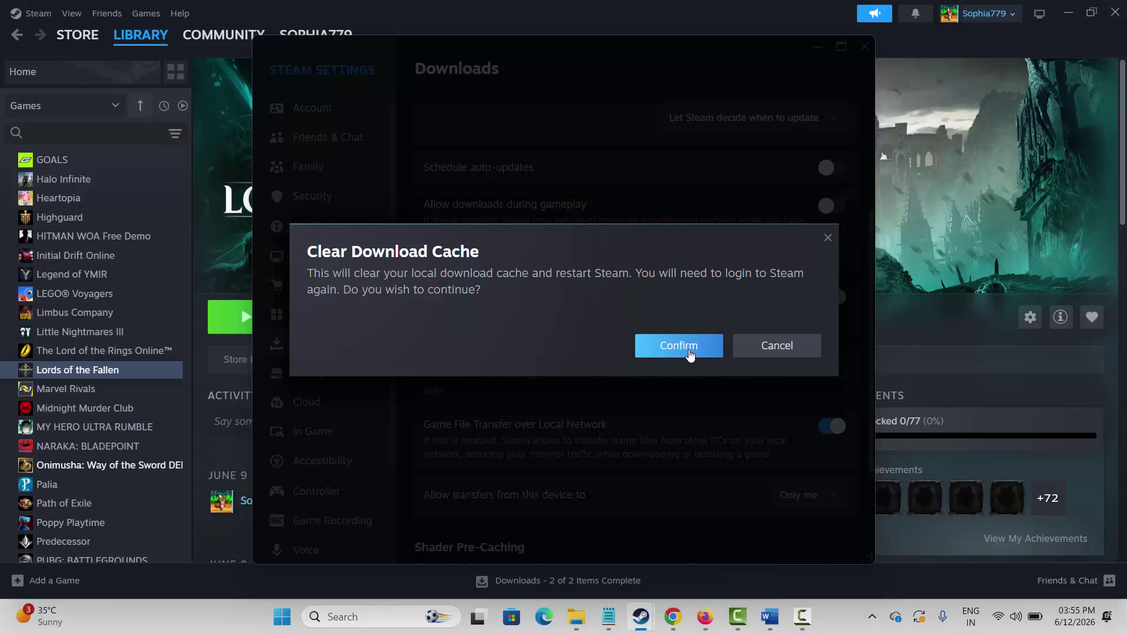
click(827, 237)
click(864, 48)
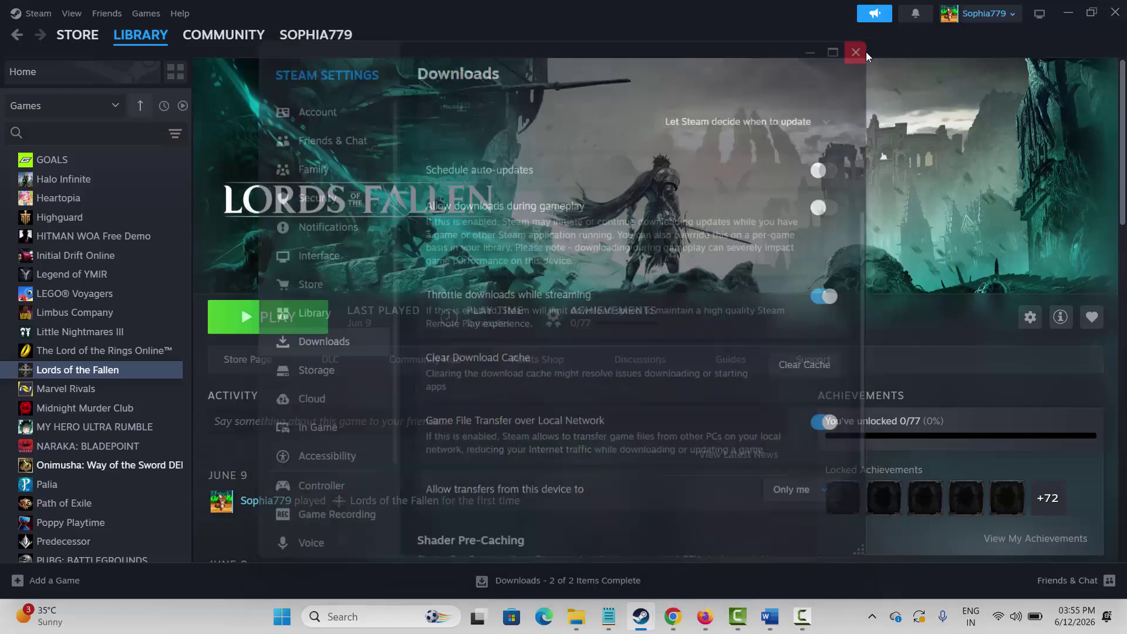
- Switch to Word and highlight the Method 6 heading on allowing Grounded 2 through the firewall
click(640, 616)
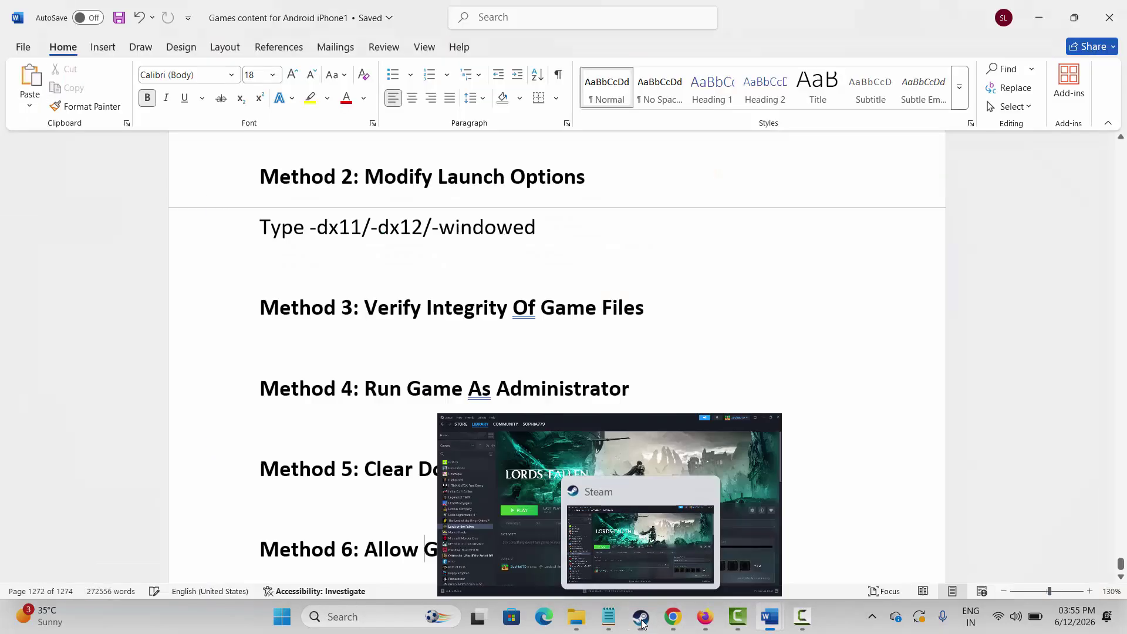
scroll(294, 432, down, 3)
click(224, 455)
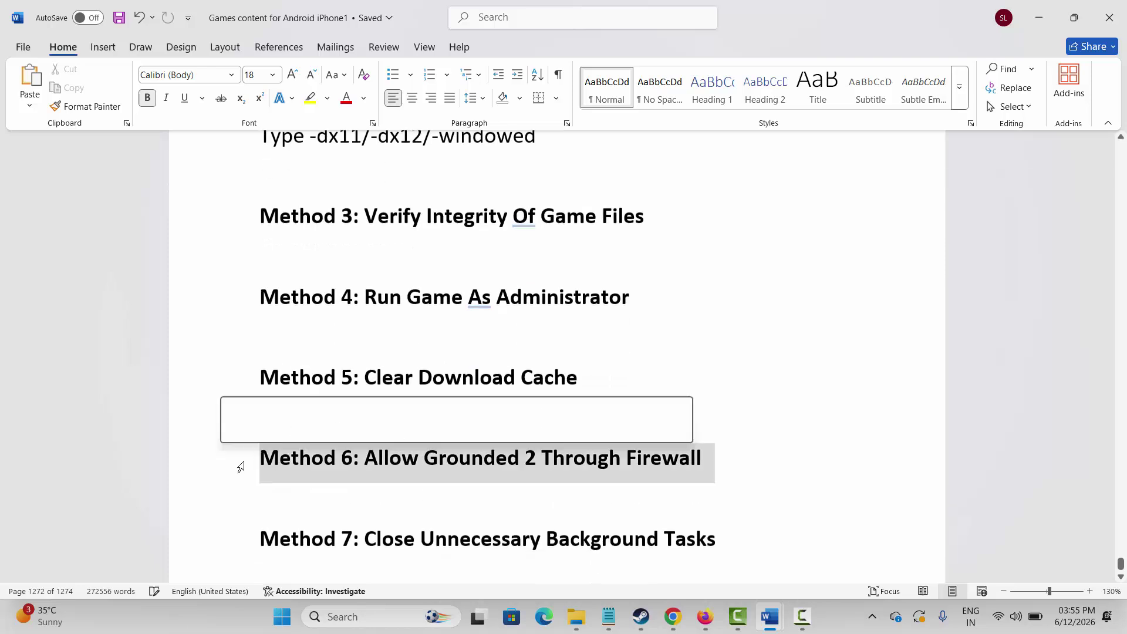
key(Down)
- Open the firewall's allowed apps list from Windows Security, unlock it for changes, and locate Lords of the Fallen
click(355, 618)
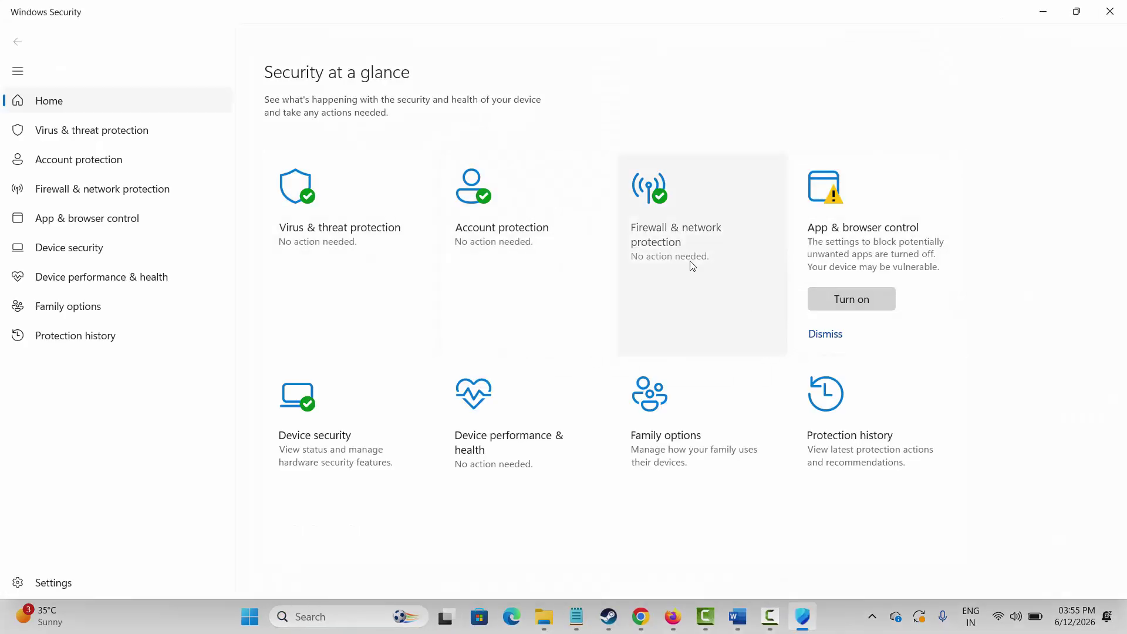
click(673, 247)
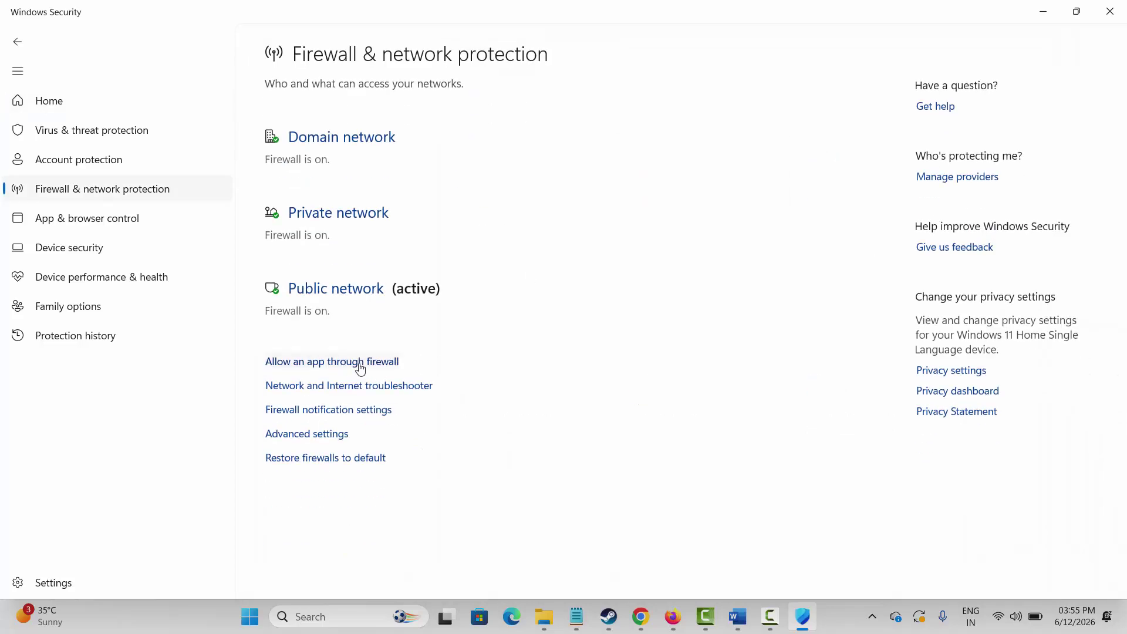
click(360, 362)
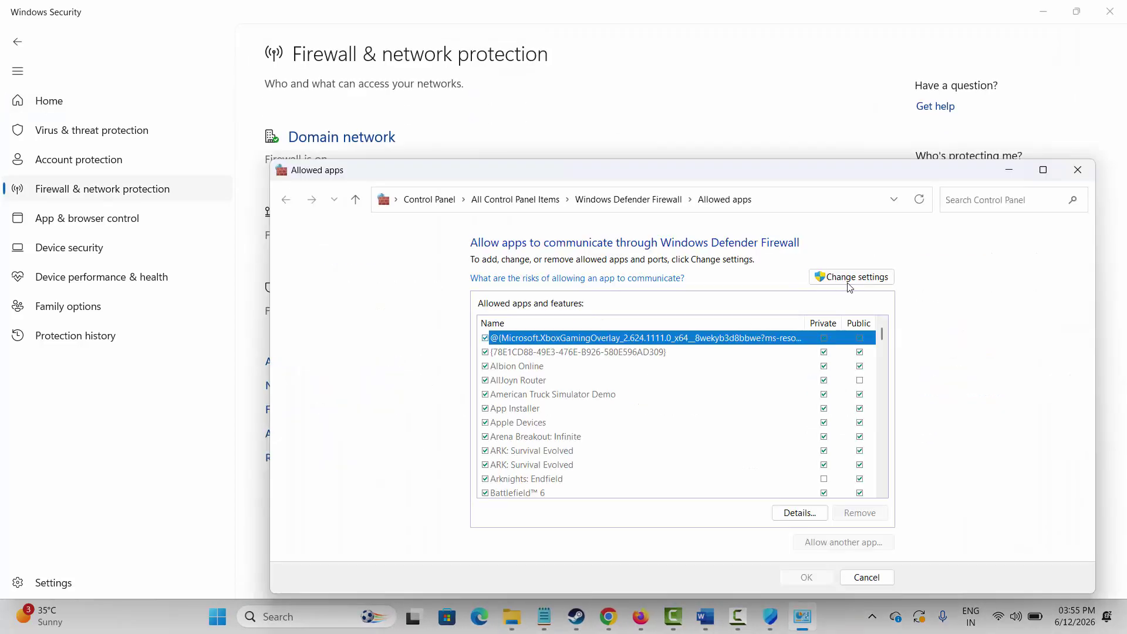
click(849, 279)
scroll(562, 427, down, 20)
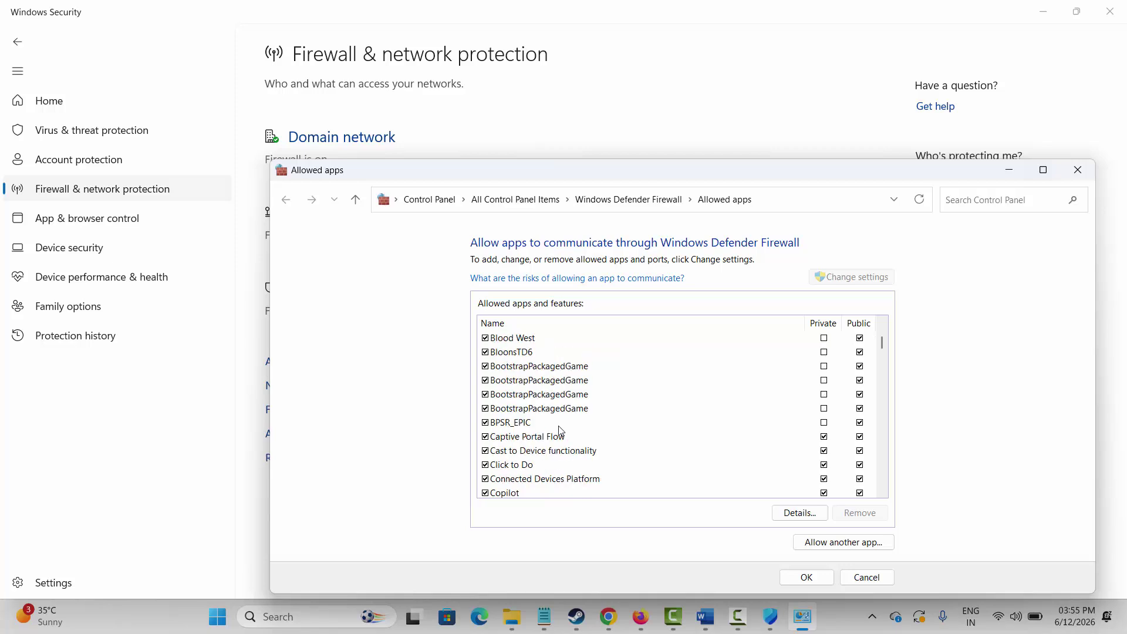
scroll(562, 429, down, 7)
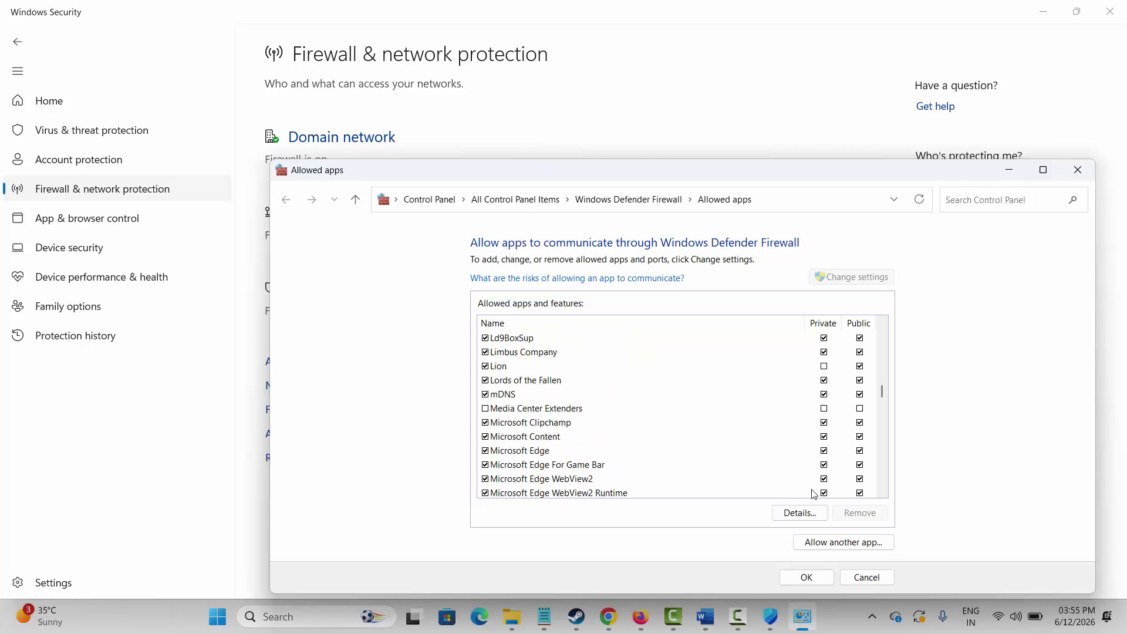
- Browse for another app to allow through the firewall, select OnimushaWotS_Demo, and cancel without adding it
click(844, 541)
click(788, 456)
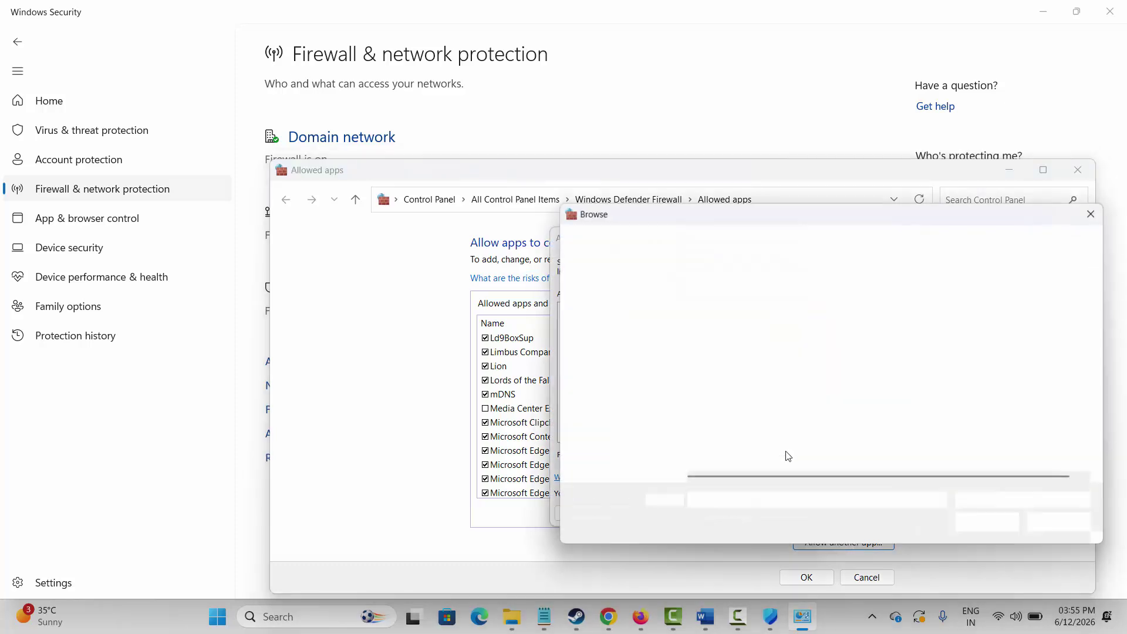
click(755, 406)
click(1063, 524)
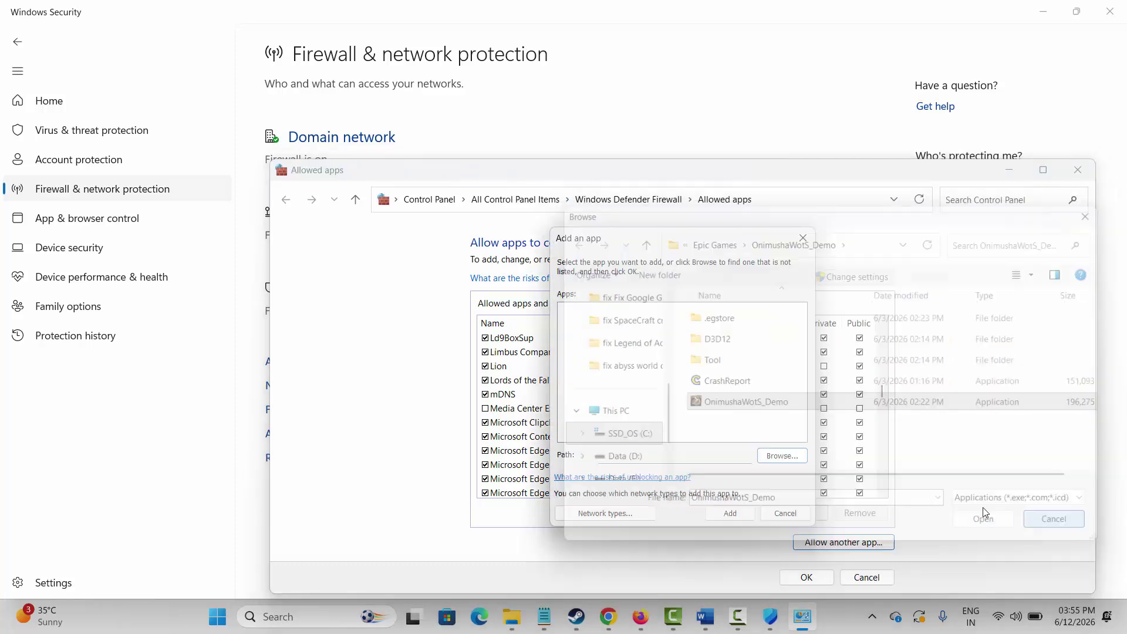
click(792, 510)
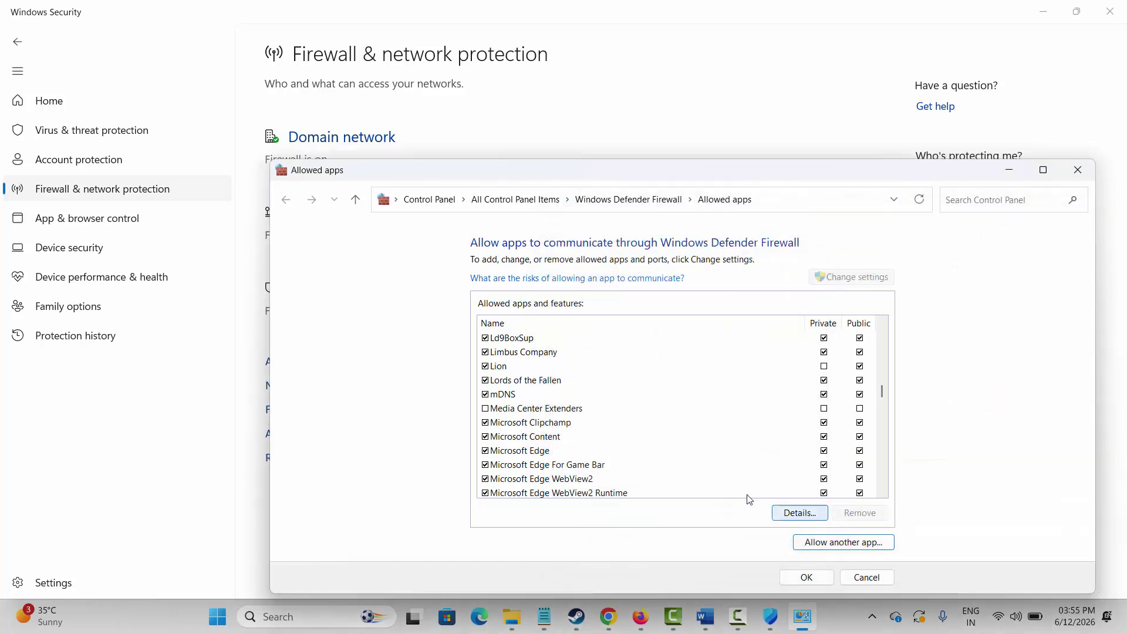
- Select Lords of the Fallen in the allowed apps to check its network access, then cancel and close Windows Security
click(531, 382)
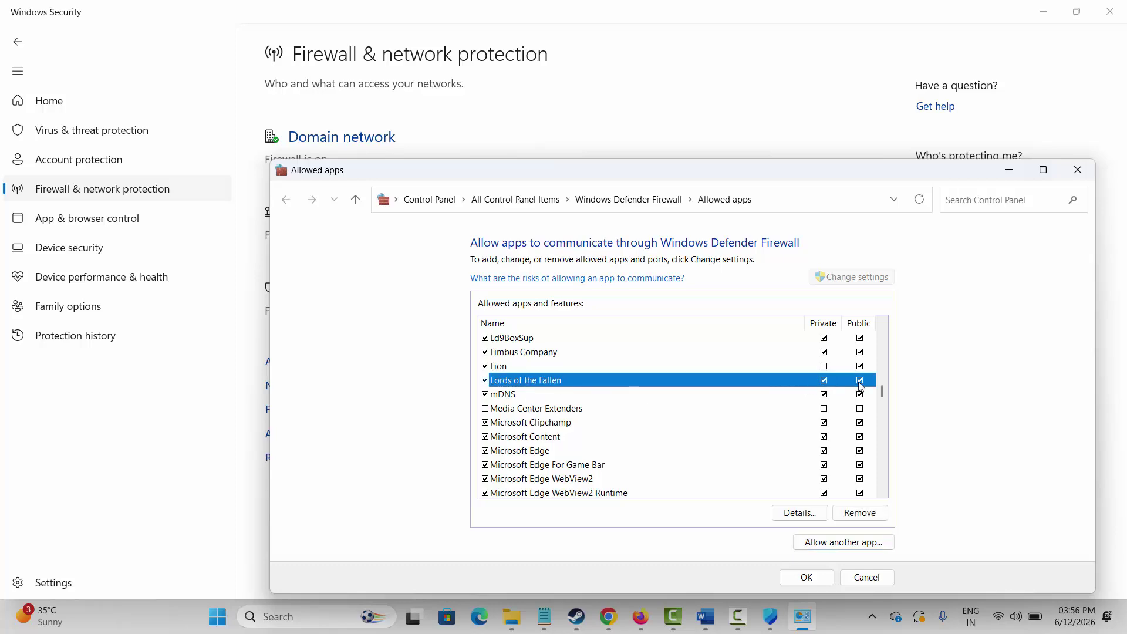
click(866, 577)
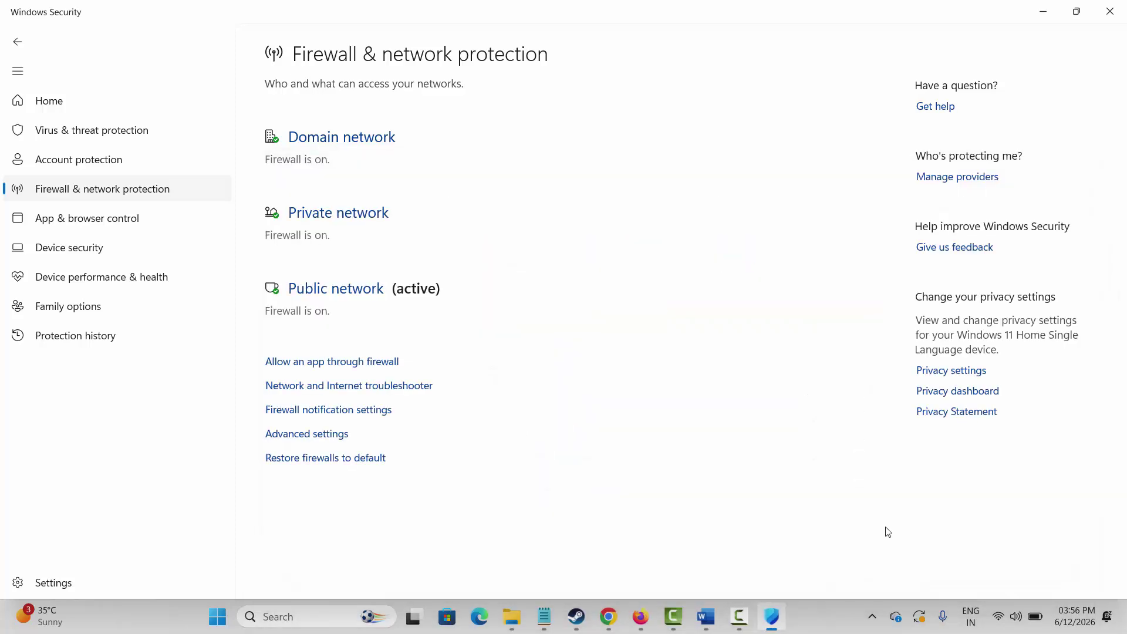
click(1107, 13)
- Highlight the Method 7 heading on closing unnecessary background tasks in the Word document
scroll(285, 399, down, 1)
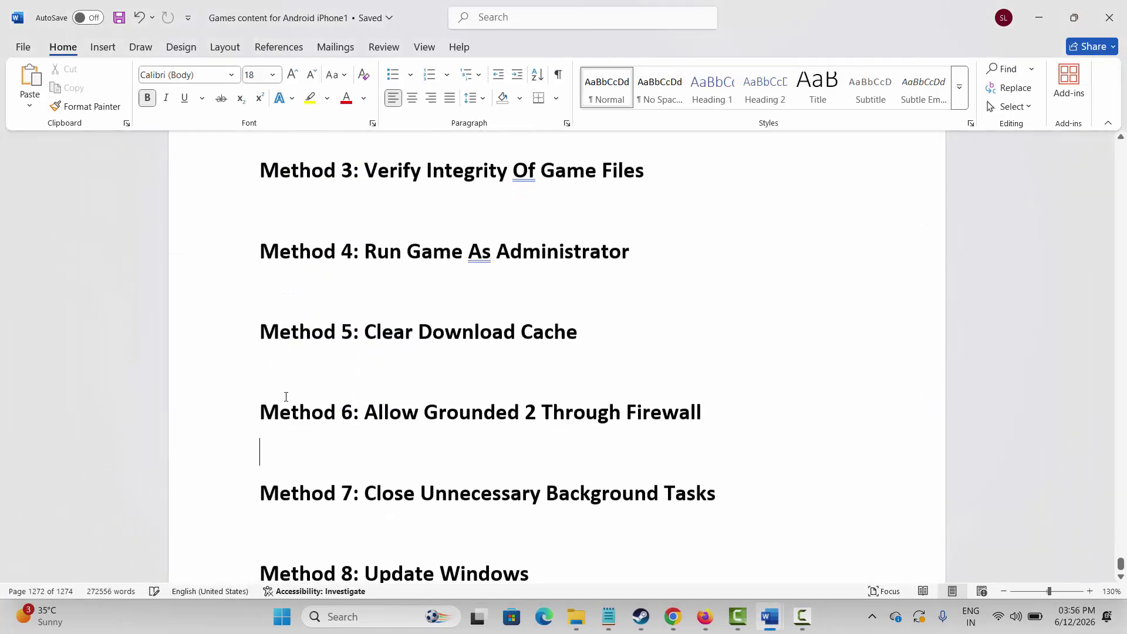
click(213, 494)
click(352, 505)
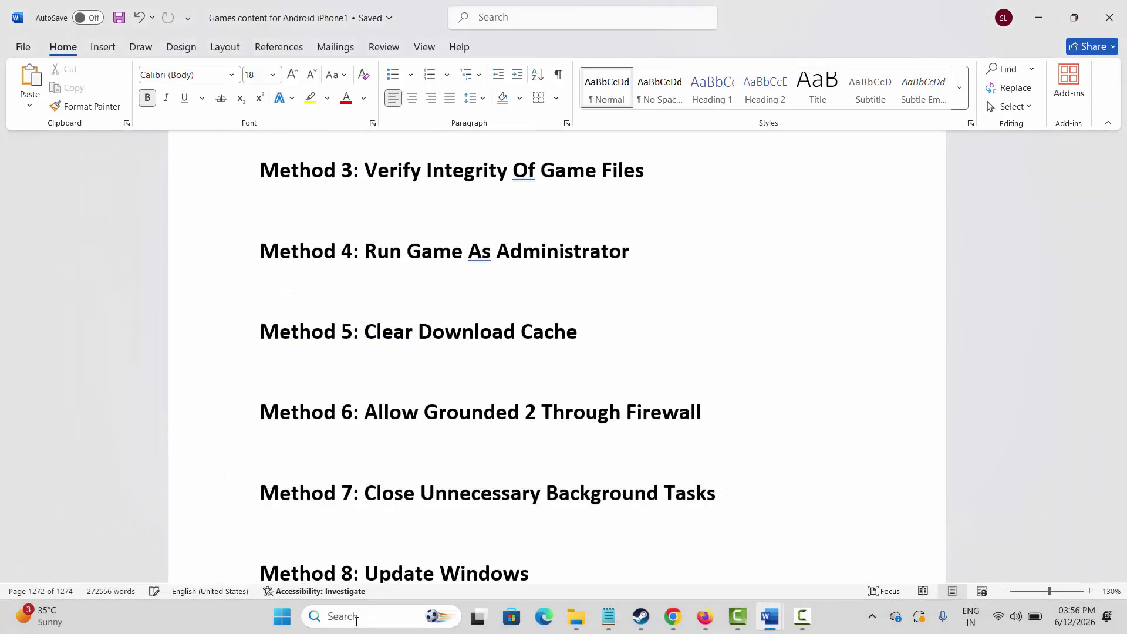
- Open Task Manager and examine the running background processes
click(356, 616)
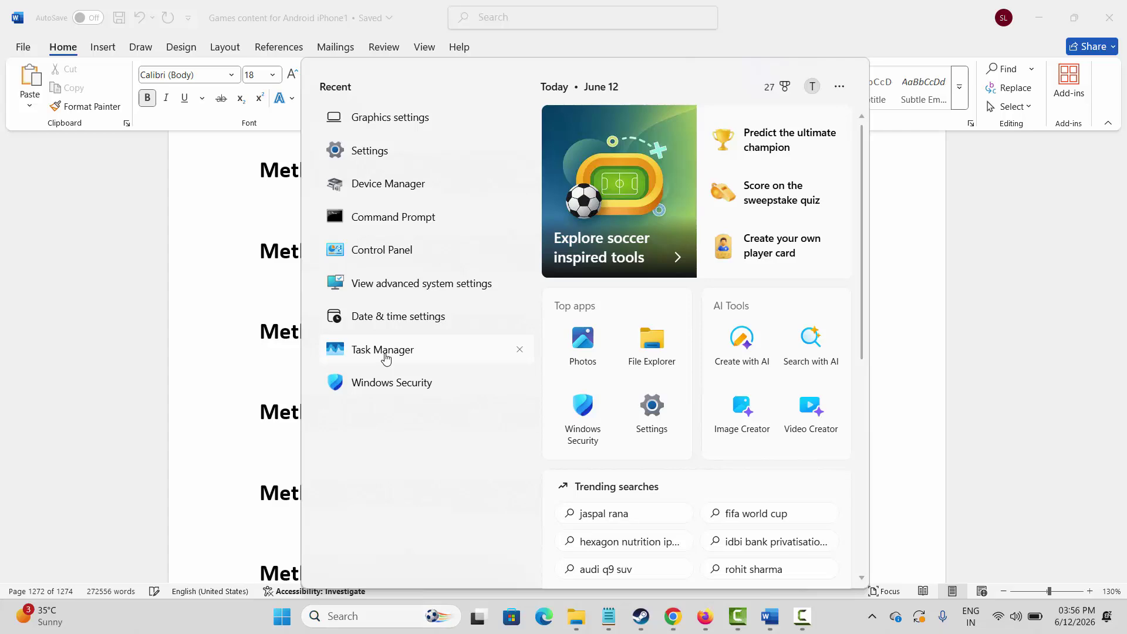
key(Escape)
scroll(503, 432, down, 2)
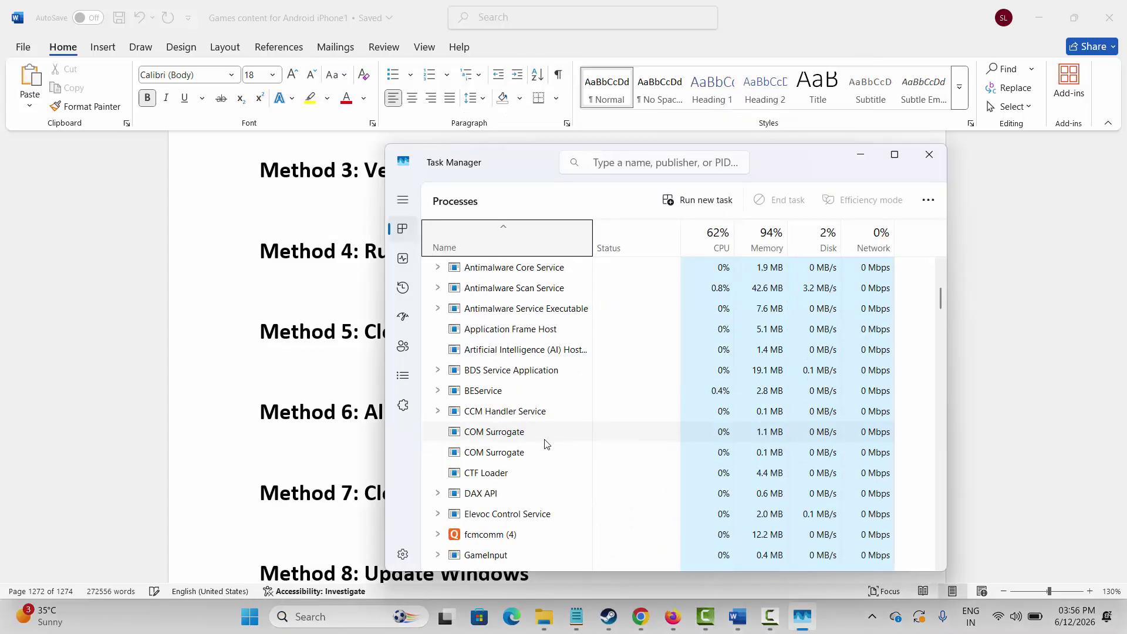
scroll(543, 444, down, 4)
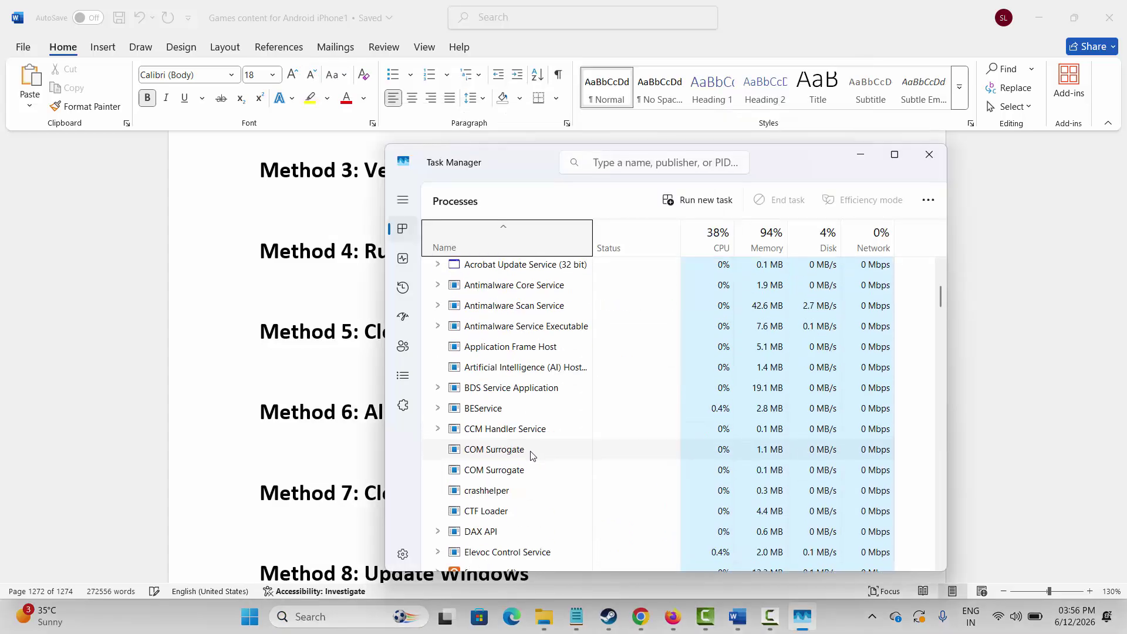
scroll(533, 458, down, 1)
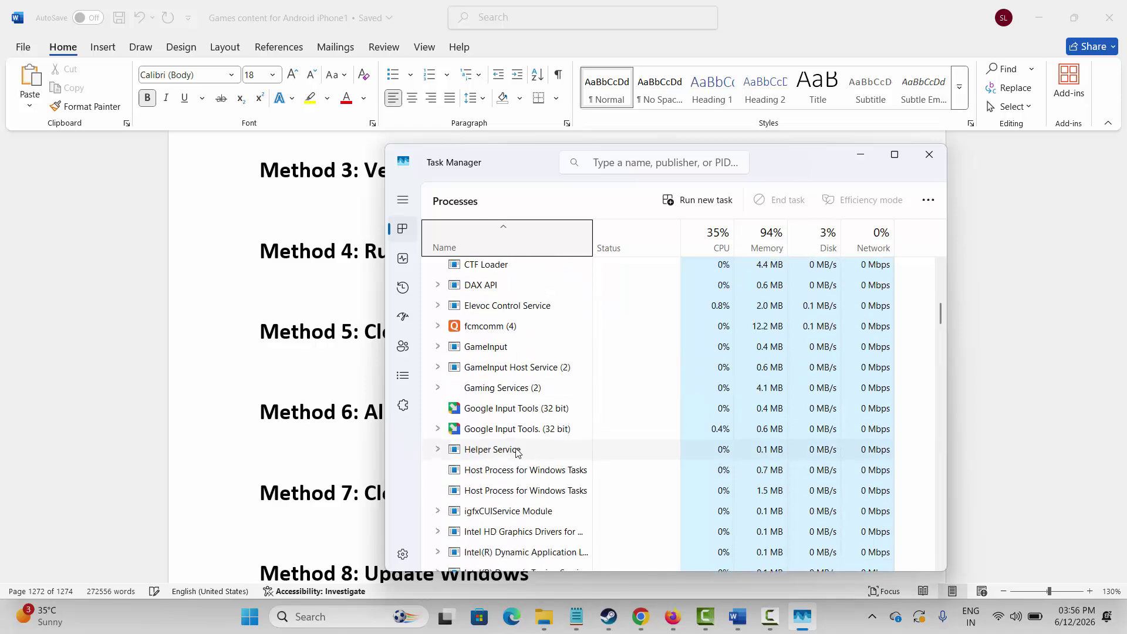
- Show the End task option for a Google Input Tools process without ending it, and close Task Manager
right_click(516, 429)
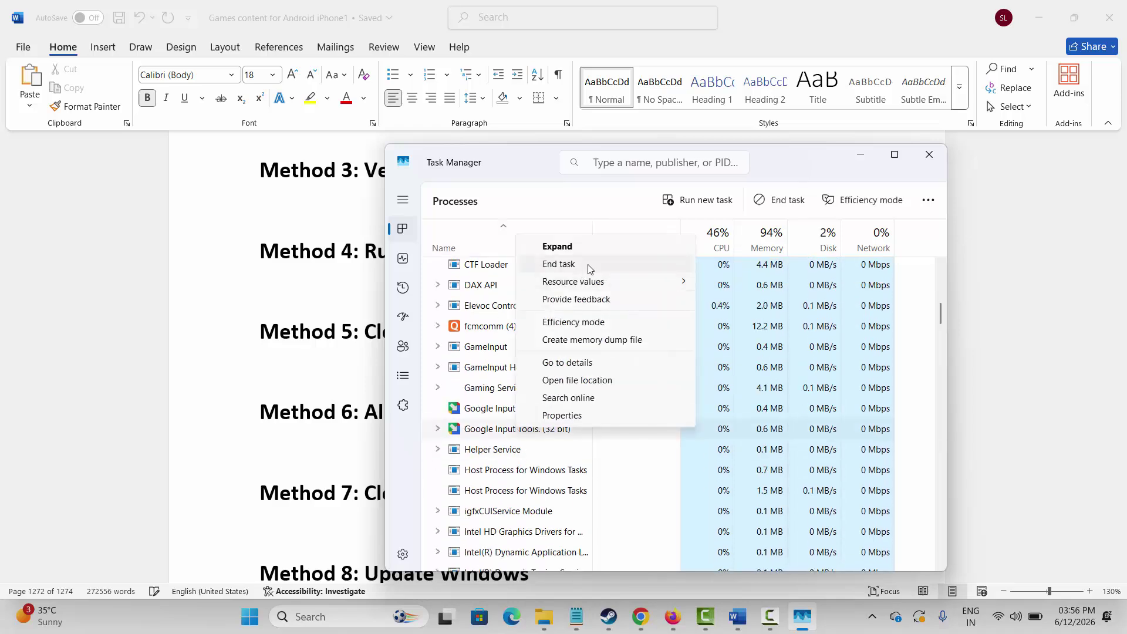
click(931, 155)
click(931, 155)
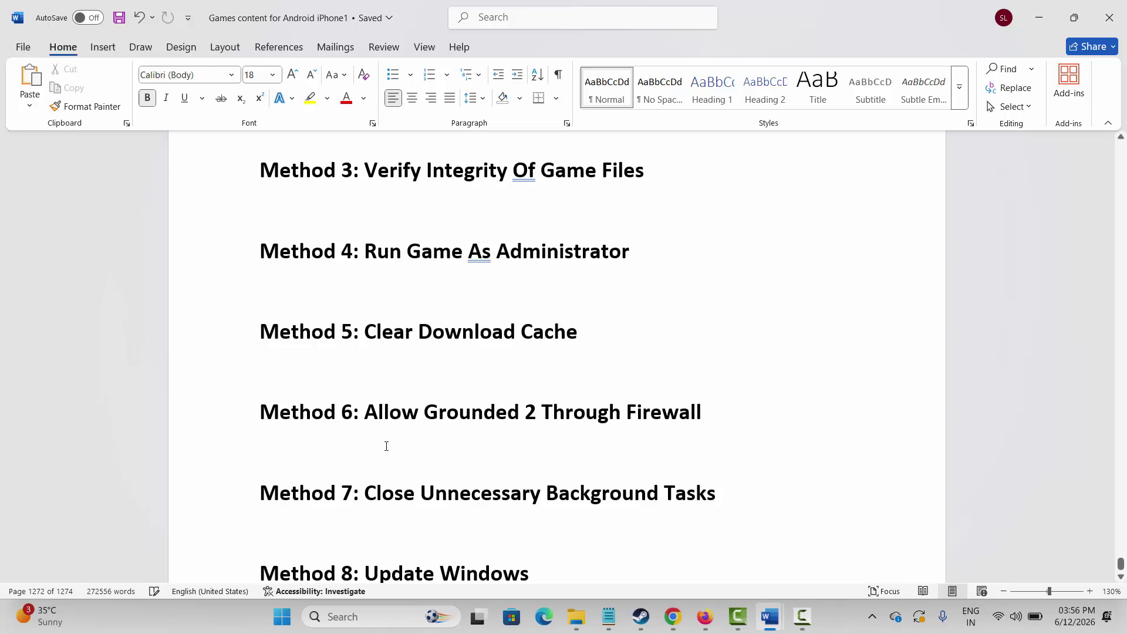
- Highlight the Method 8 heading on updating Windows, and view the Windows Update page in Settings before closing it
scroll(387, 446, down, 3)
click(217, 440)
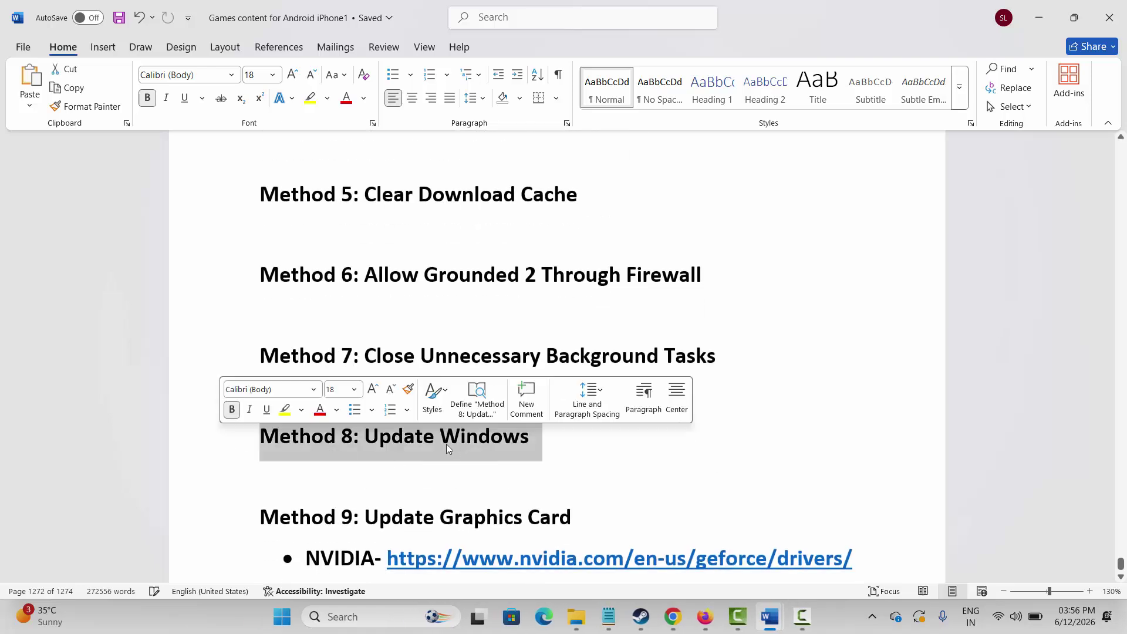
click(348, 617)
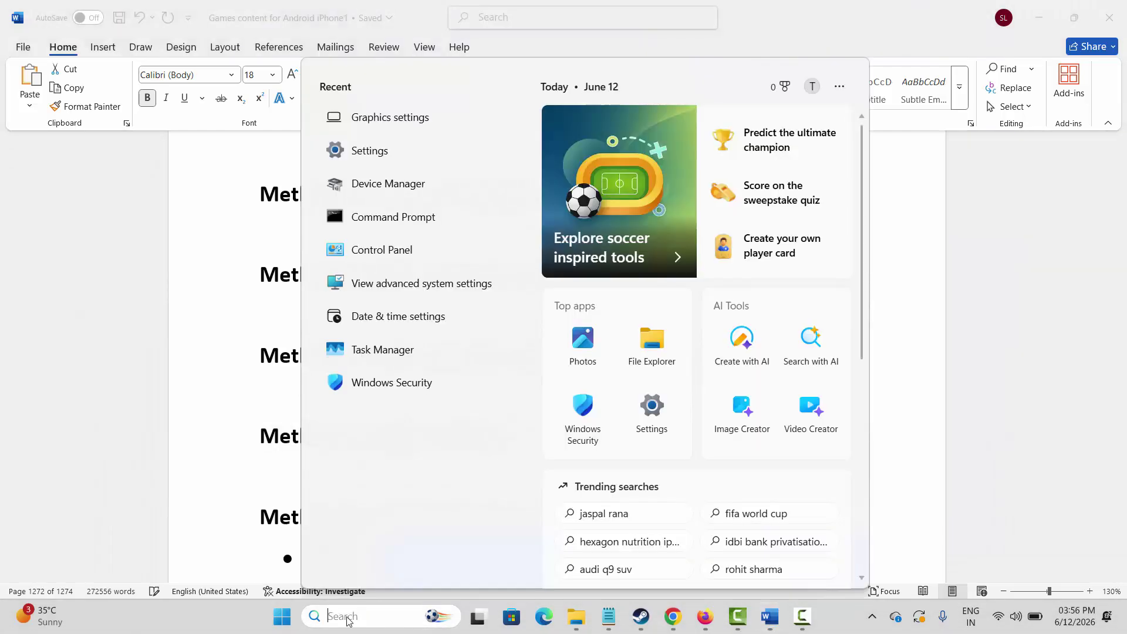
click(372, 154)
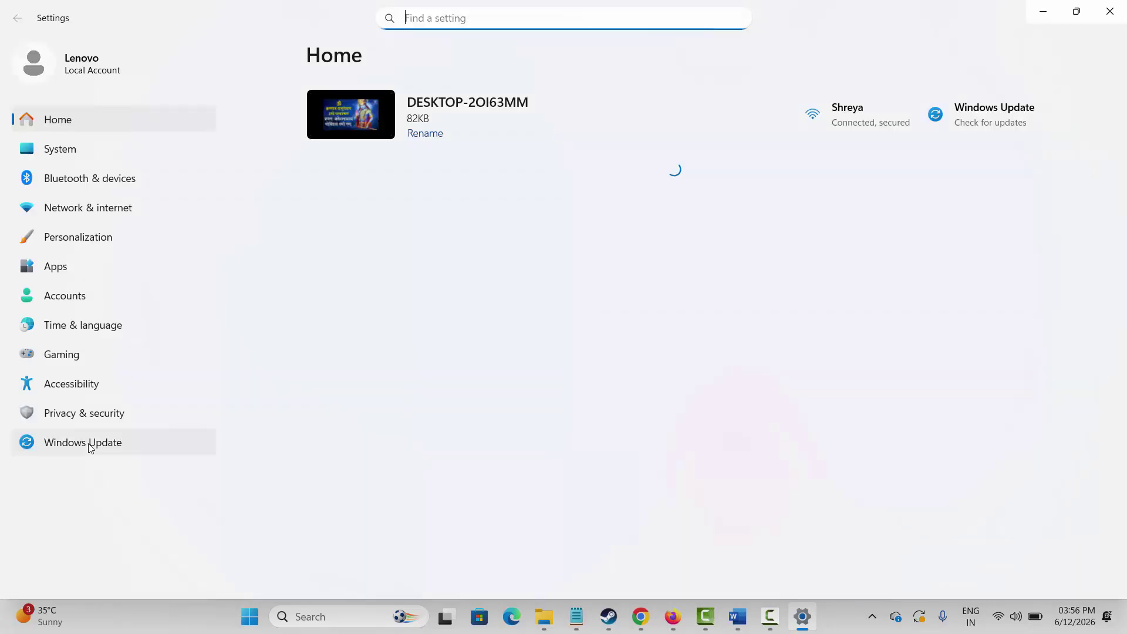
click(90, 443)
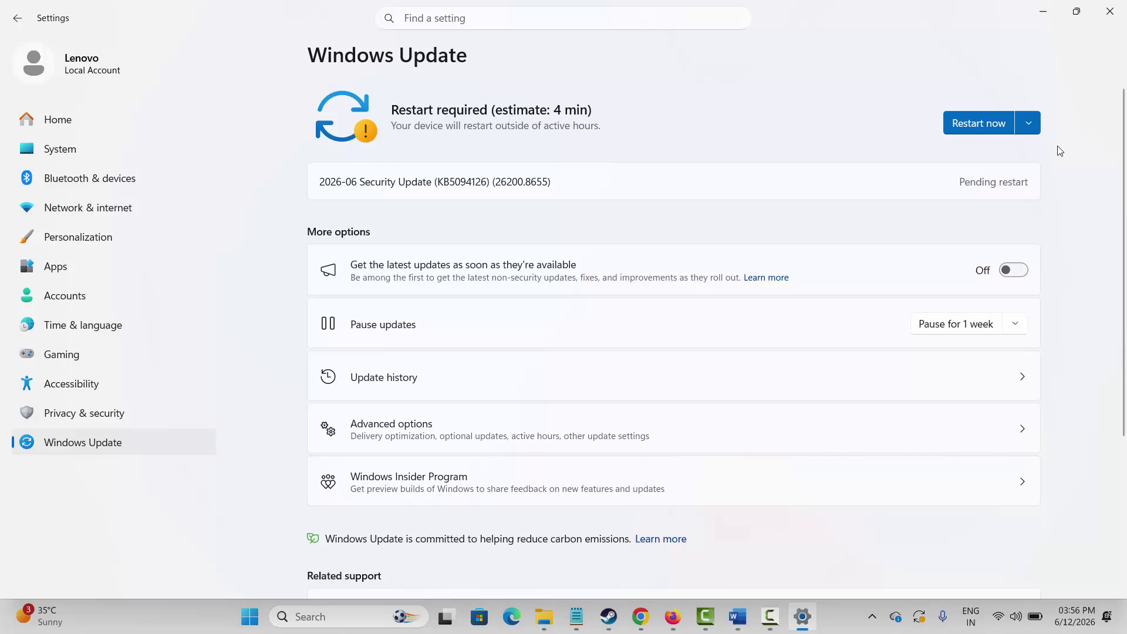
click(1108, 22)
- Highlight the Method 9 heading on updating the graphics card and show the driver links listed below it
scroll(326, 453, down, 2)
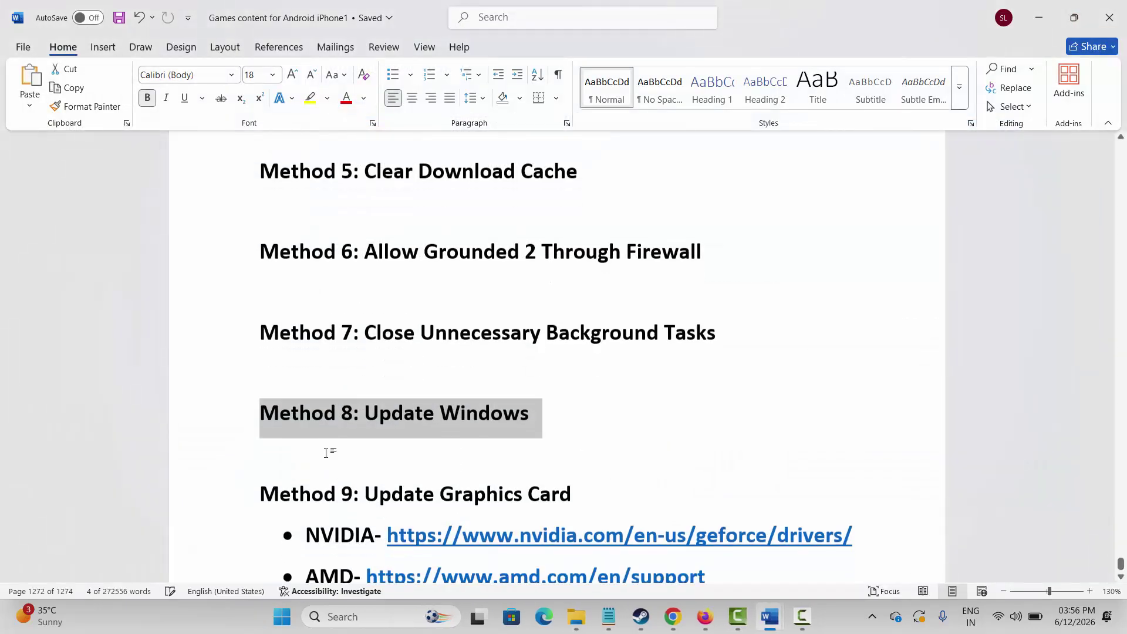
click(239, 434)
click(330, 443)
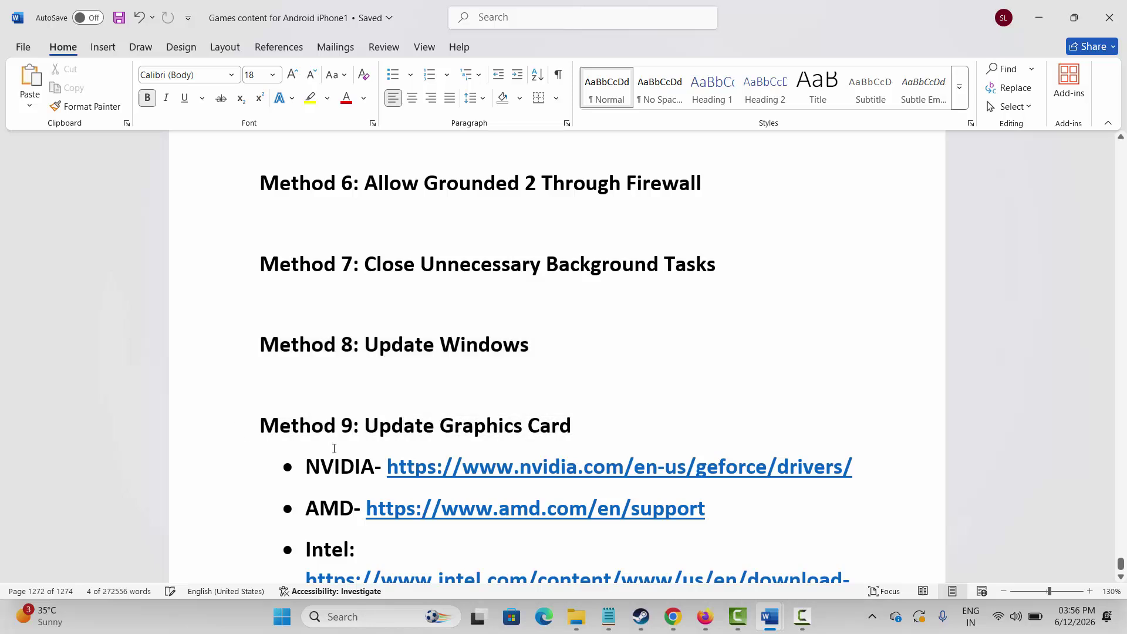
scroll(334, 448, down, 1)
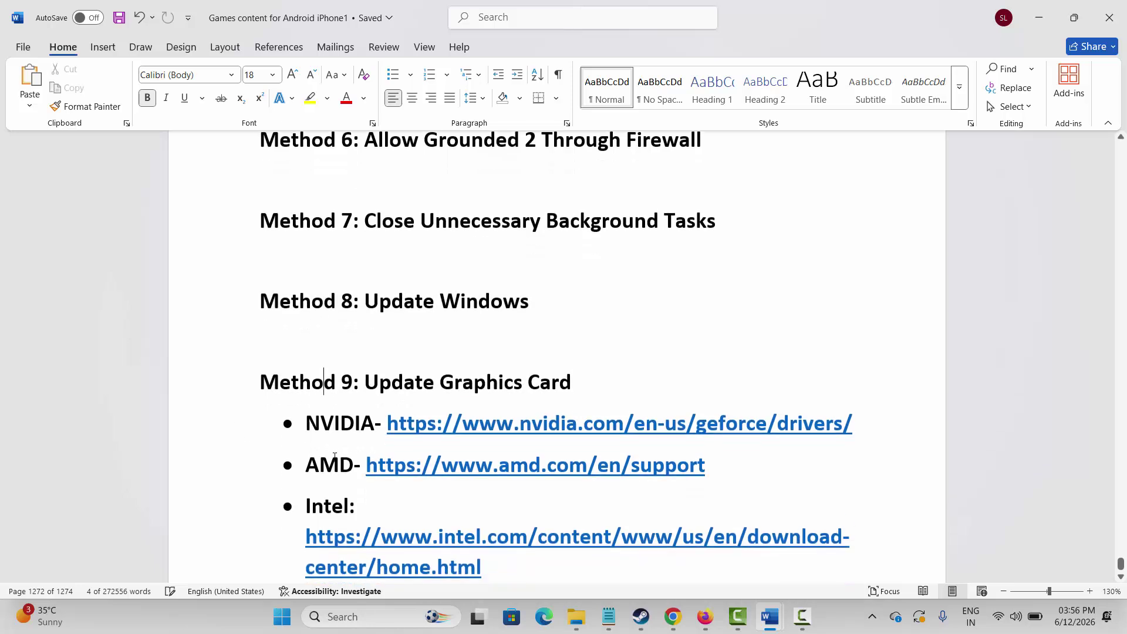
- Open Device Manager and expand the Display adapters category
click(352, 616)
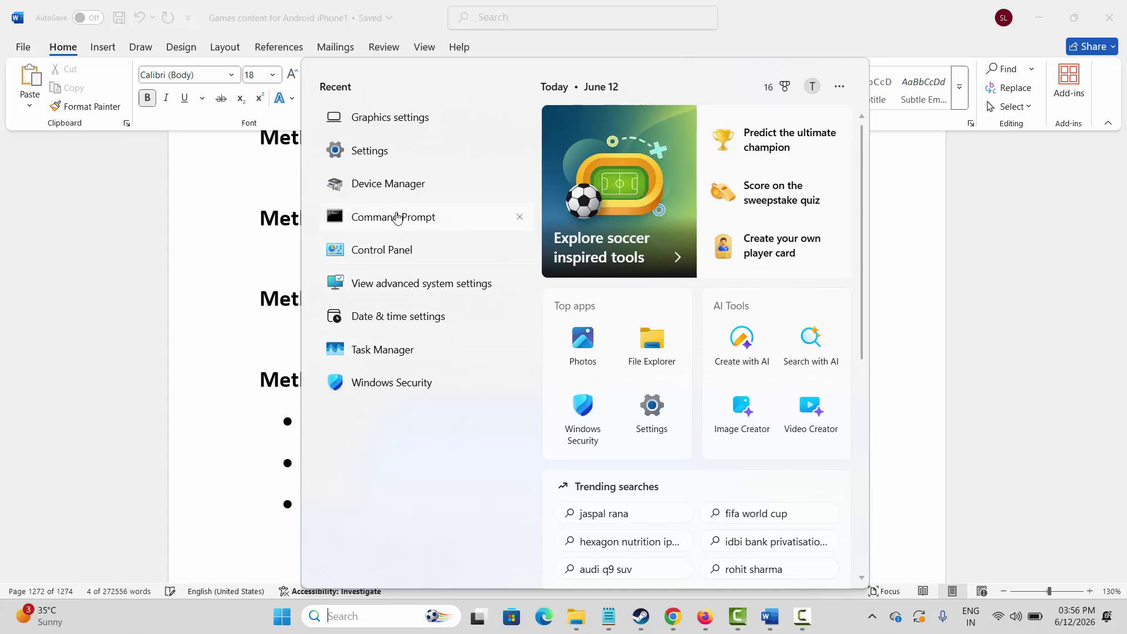
key(Escape)
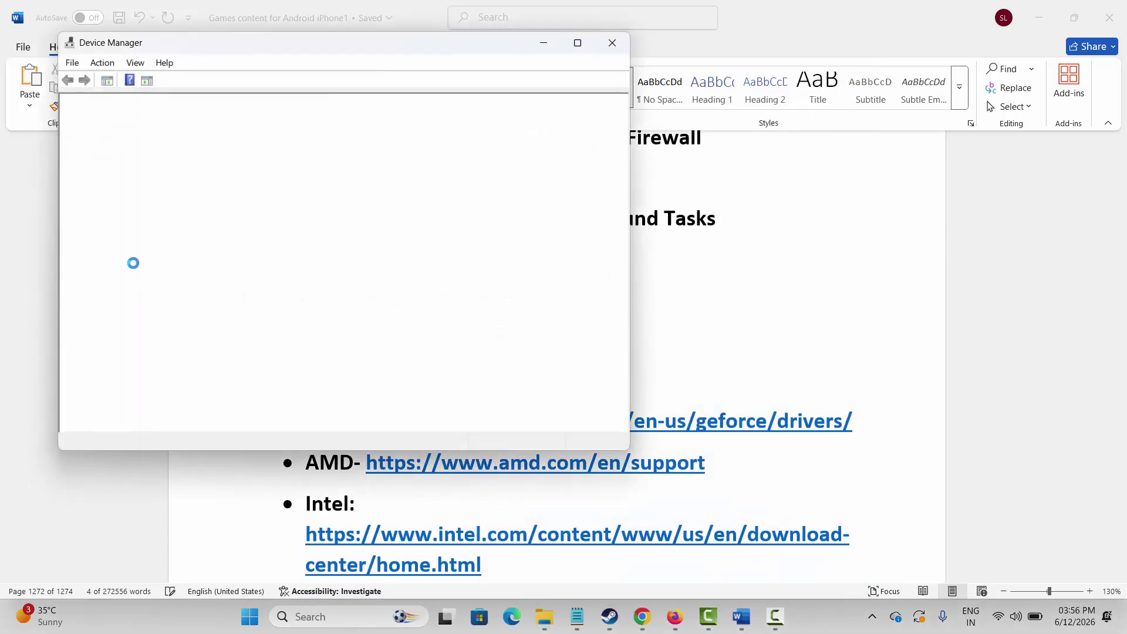
click(81, 207)
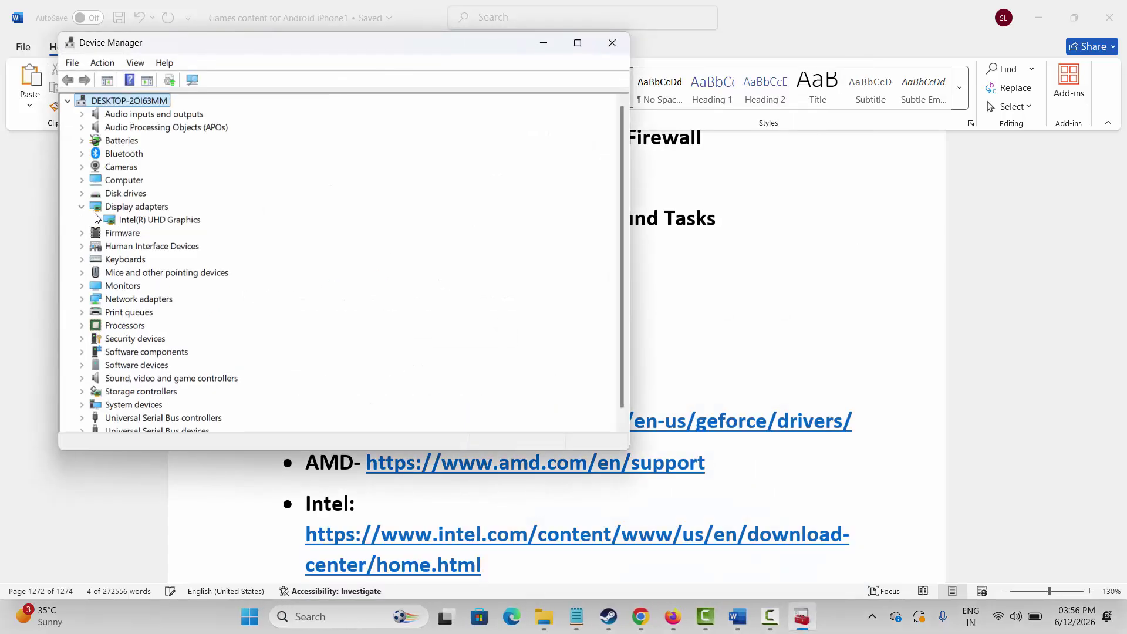
- Run an automatic driver search for the Intel(R) UHD Graphics adapter, and close the update wizard and Device Manager
click(126, 219)
right_click(126, 220)
click(152, 227)
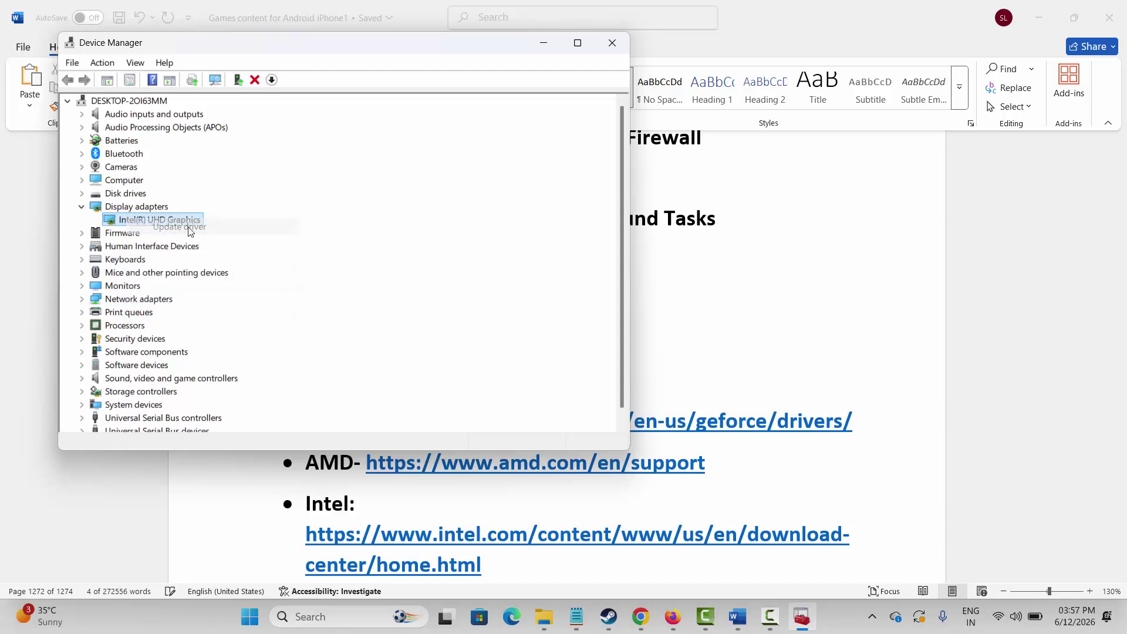
click(322, 217)
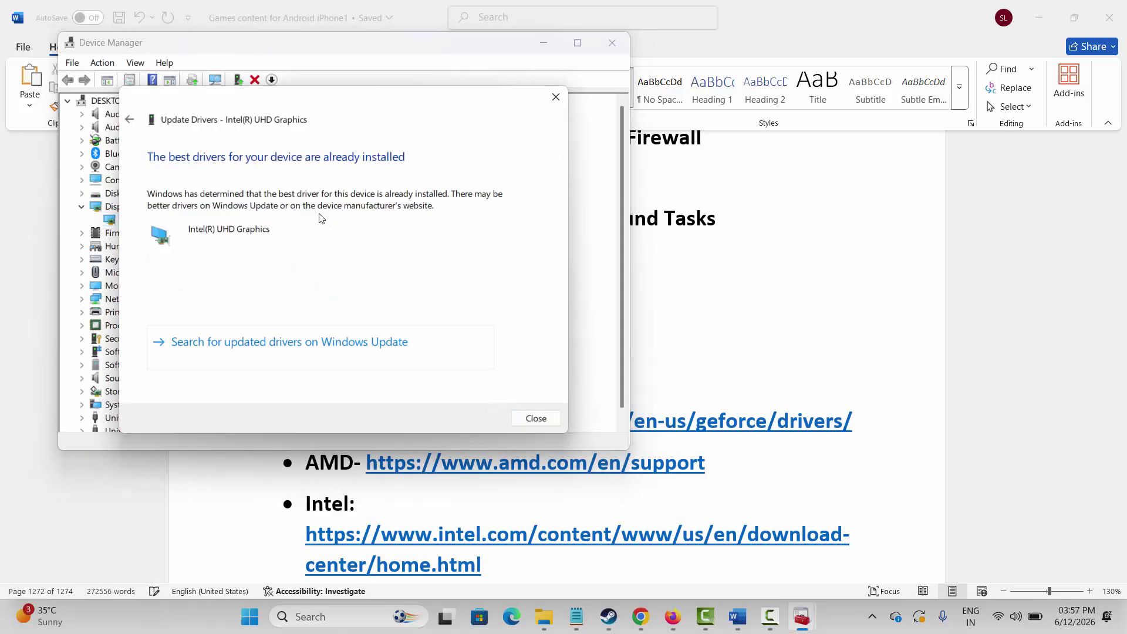
click(555, 97)
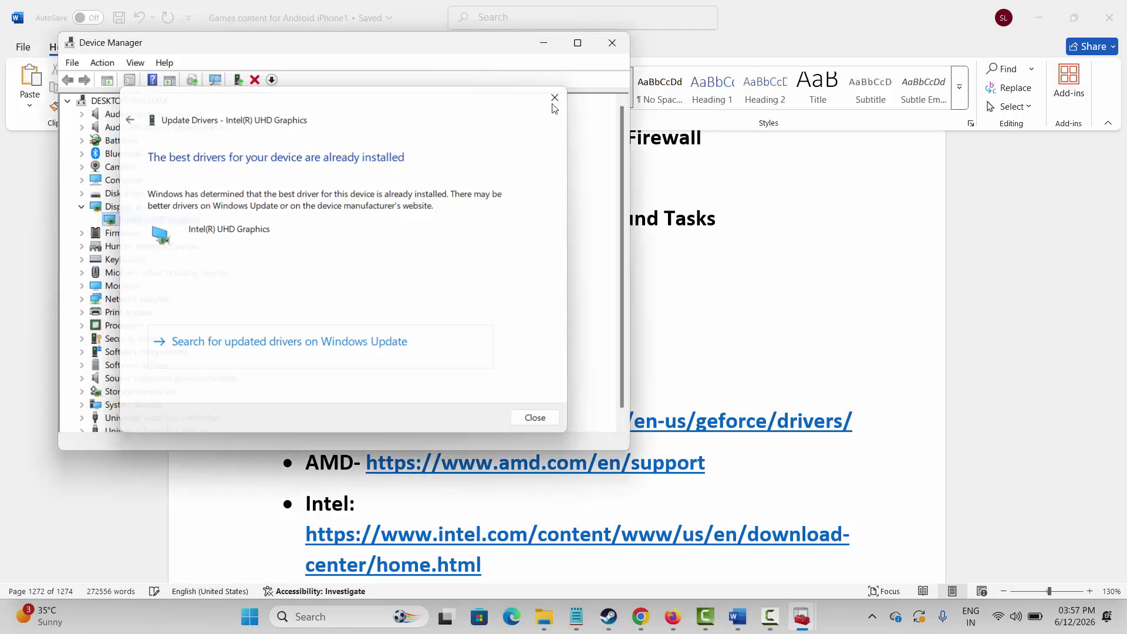
click(612, 42)
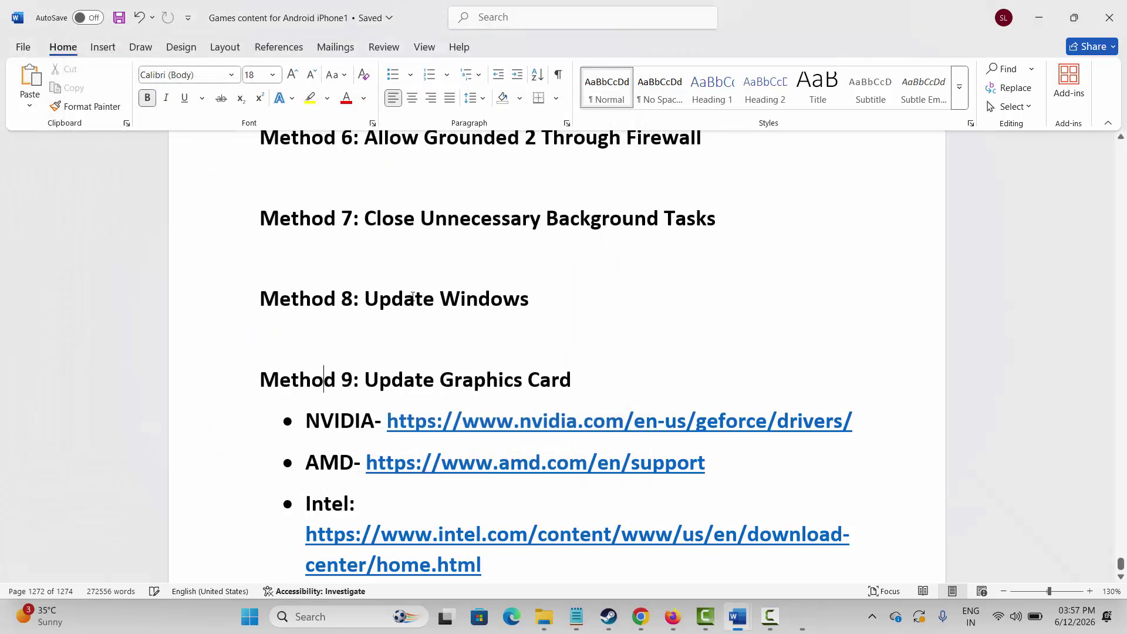
- Highlight the NVIDIA driver entry under Method 9 and show the Method 10 section on installing Visual C++
triple_click(317, 418)
click(392, 379)
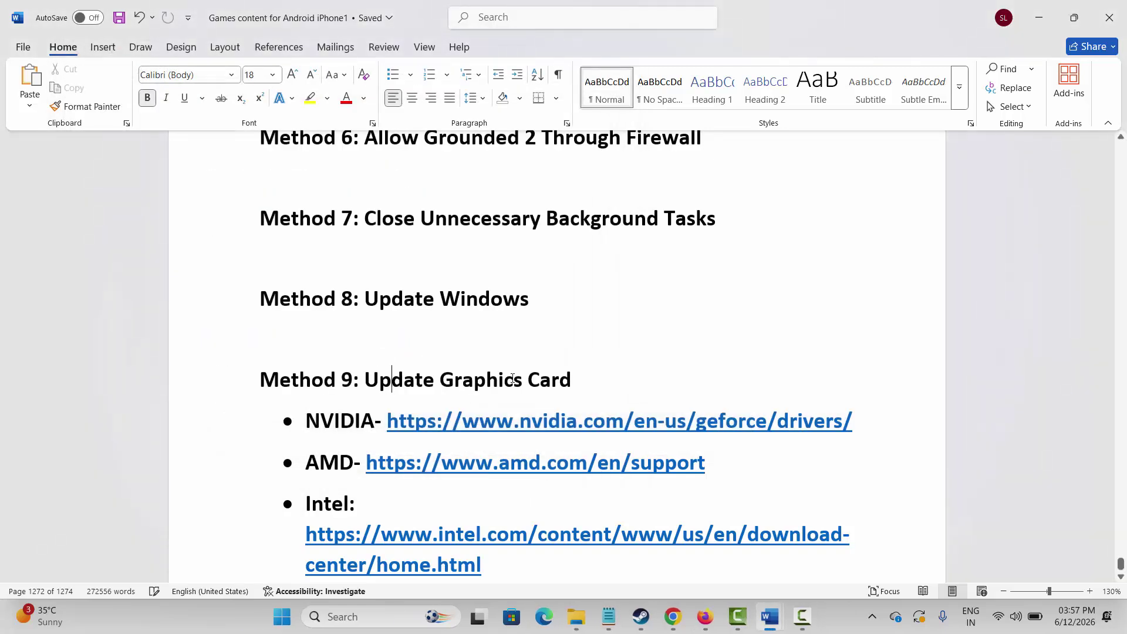
scroll(500, 383, down, 5)
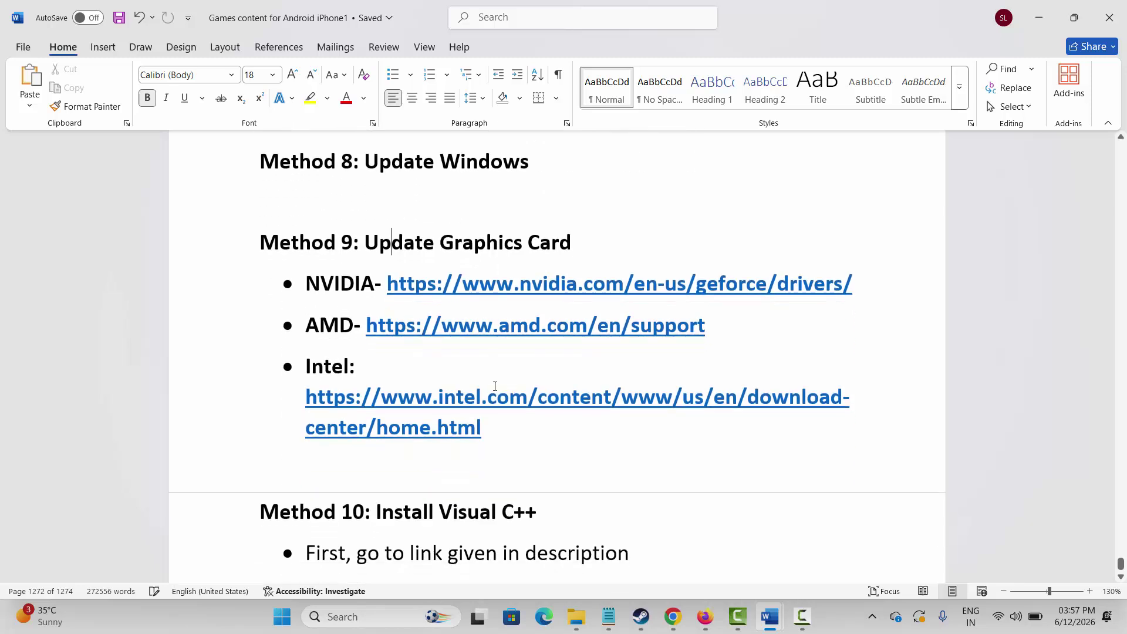
scroll(366, 342, down, 1)
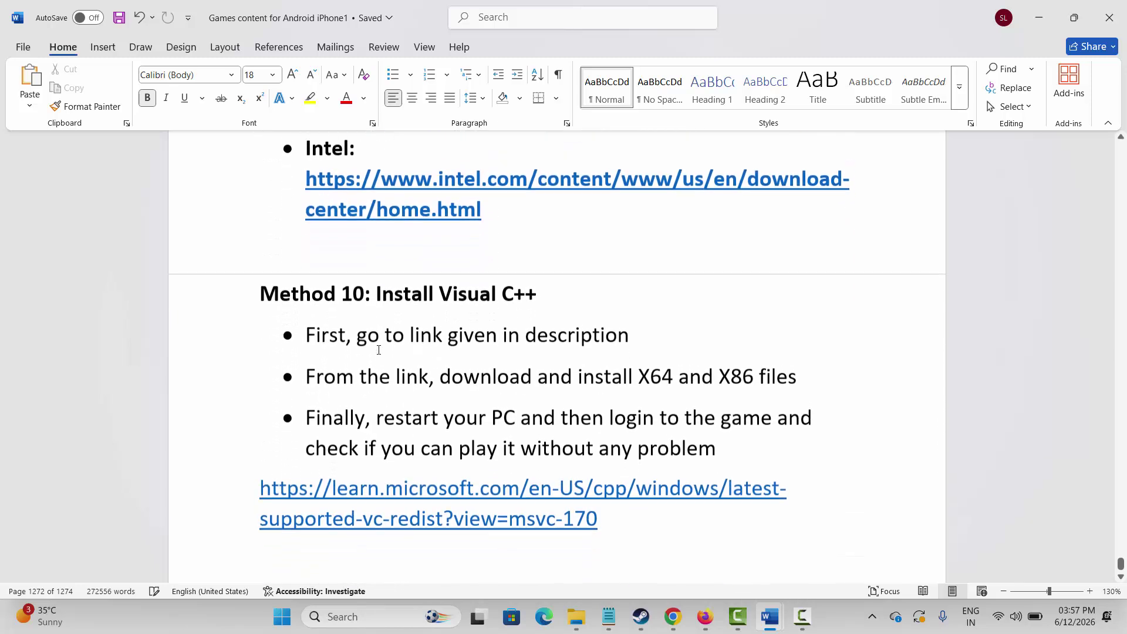
- Copy the Visual C++ redistributable link under Method 10 and switch to its download page in Chrome
drag(420, 481, 526, 502)
right_click(526, 495)
click(565, 205)
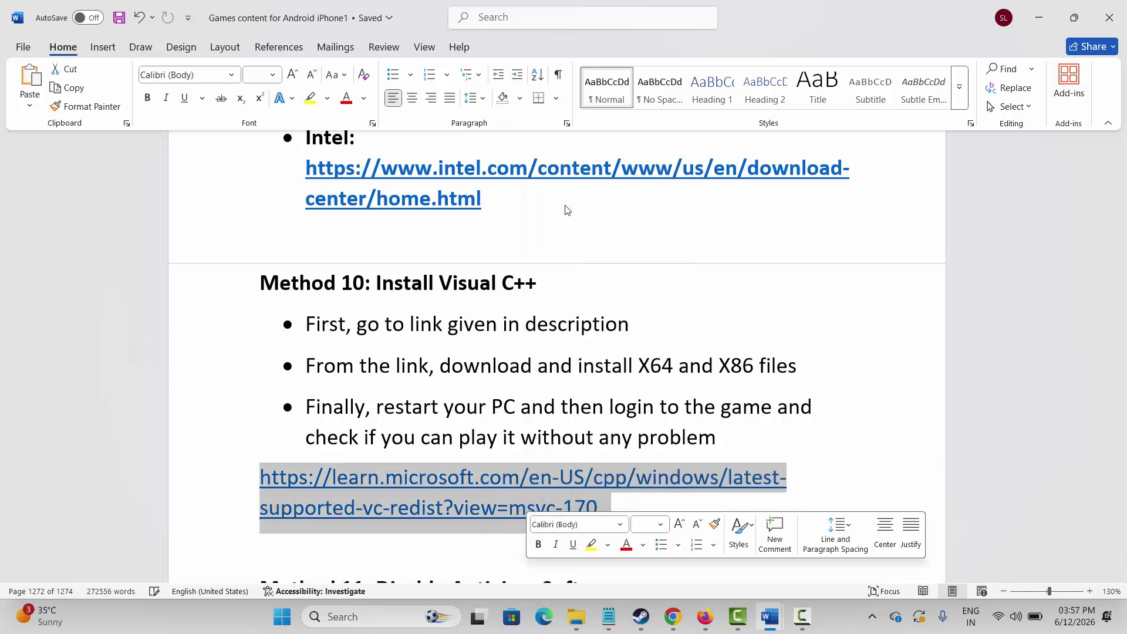
click(511, 364)
click(673, 616)
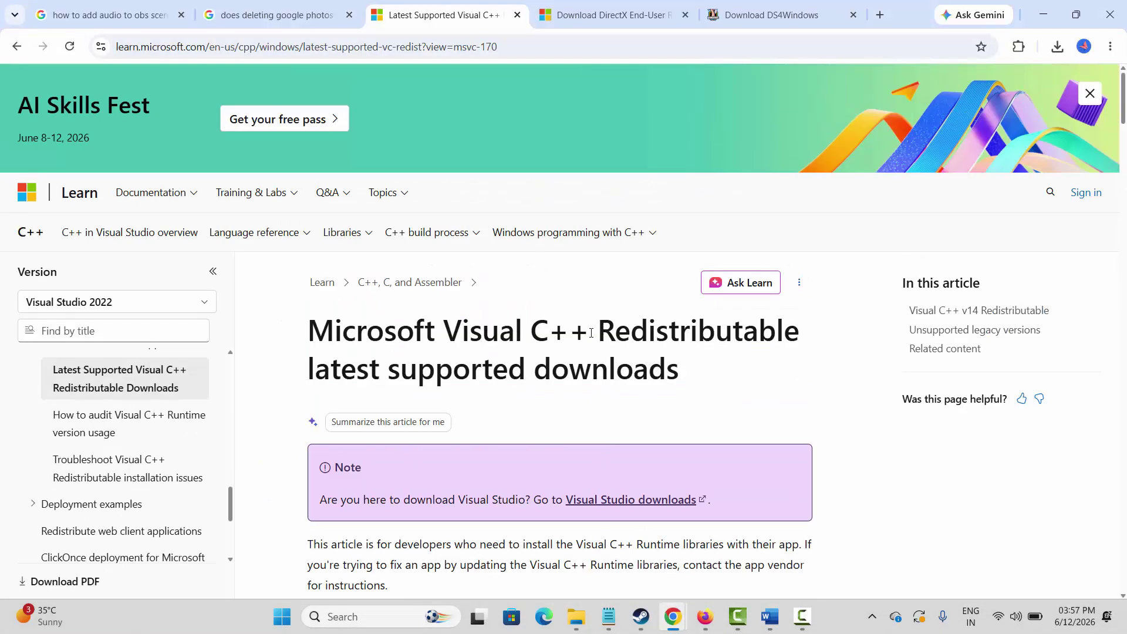
- Download the X86 Visual C++ v14 Redistributable, run its setup with the Repair option, and close the setup
scroll(591, 332, down, 20)
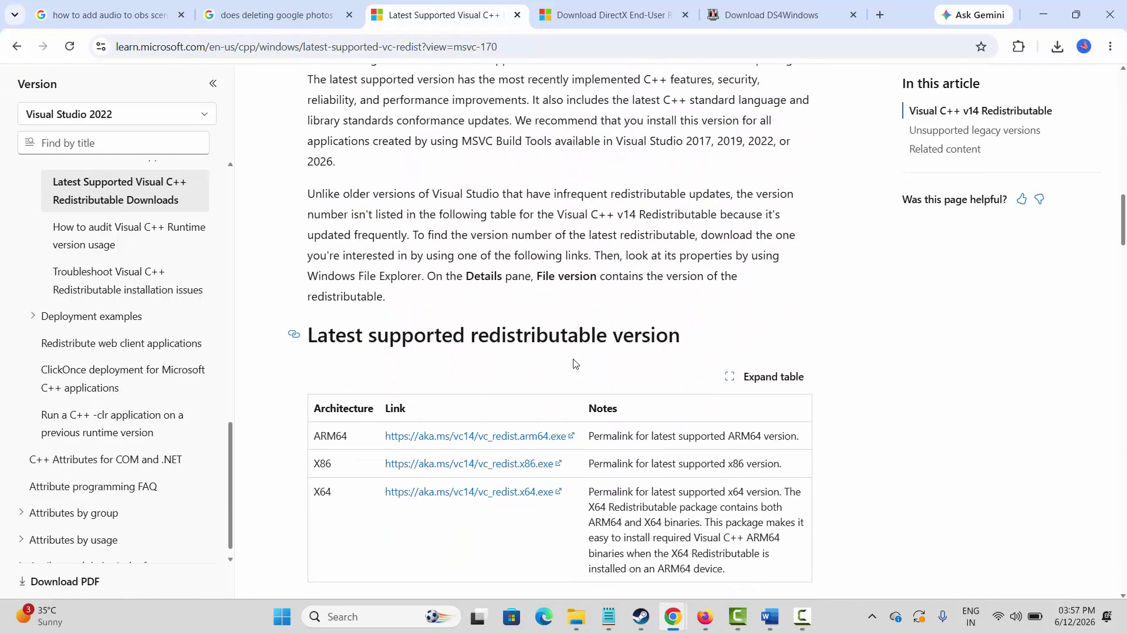
scroll(574, 363, down, 2)
click(498, 349)
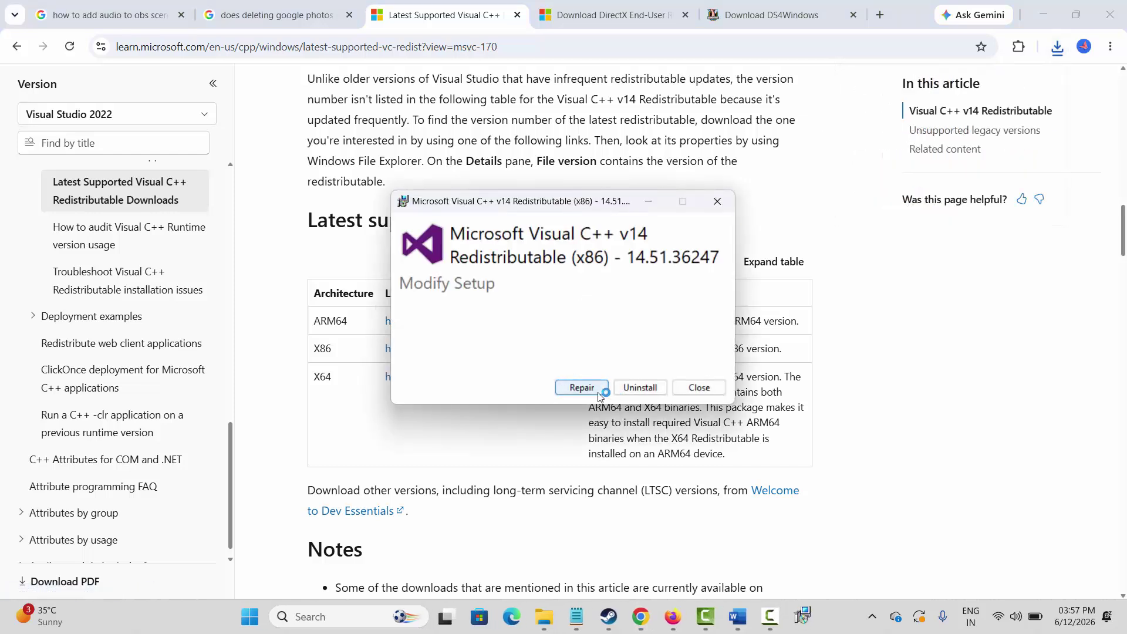
click(595, 392)
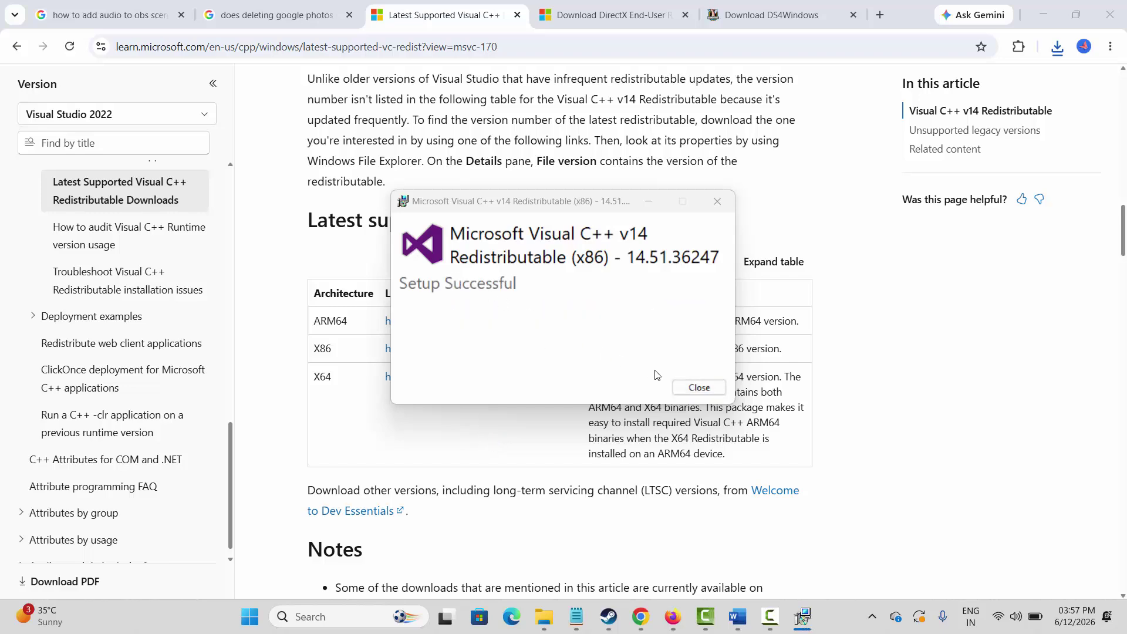
click(697, 387)
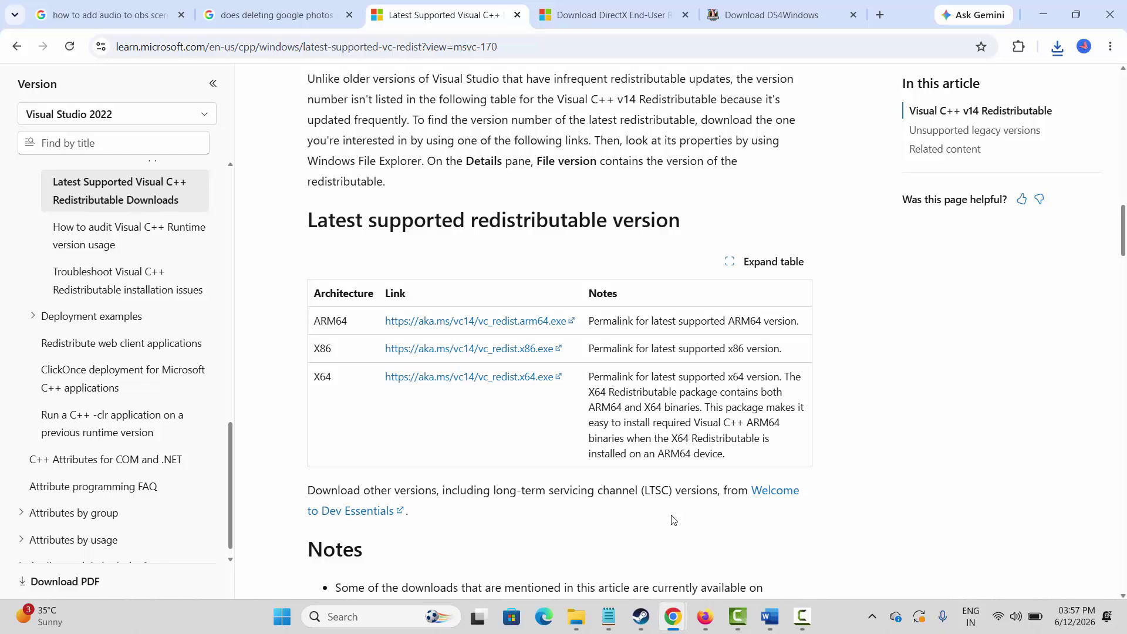
- Switch back to the Games content document in Word and highlight part of the last Method 10 instruction
mouse_move(767, 617)
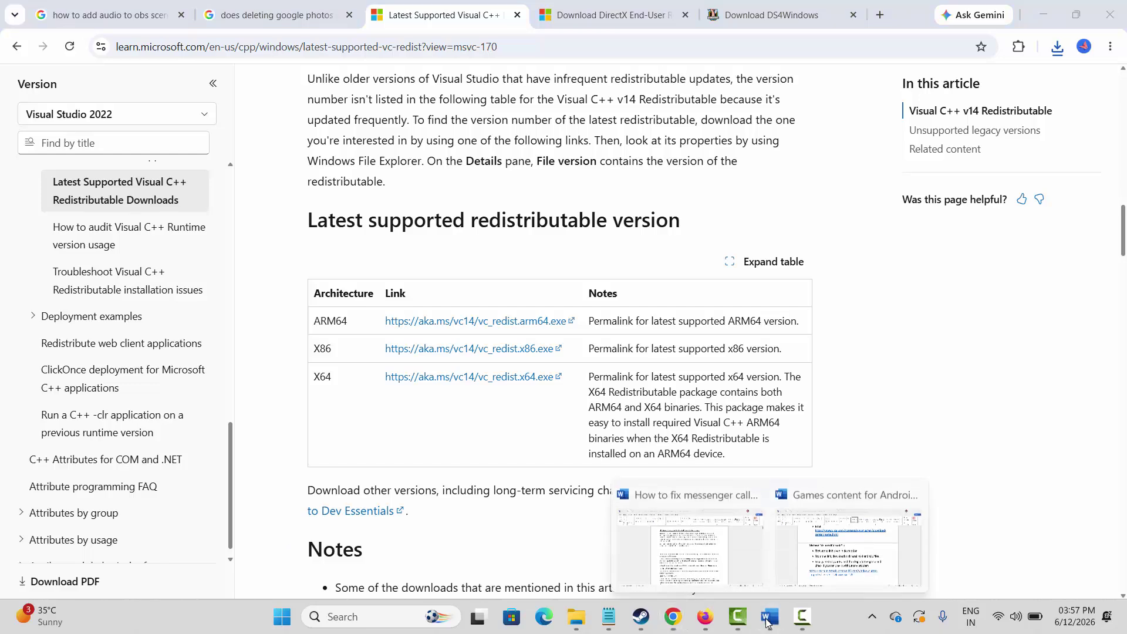
click(822, 546)
drag(514, 428, 421, 437)
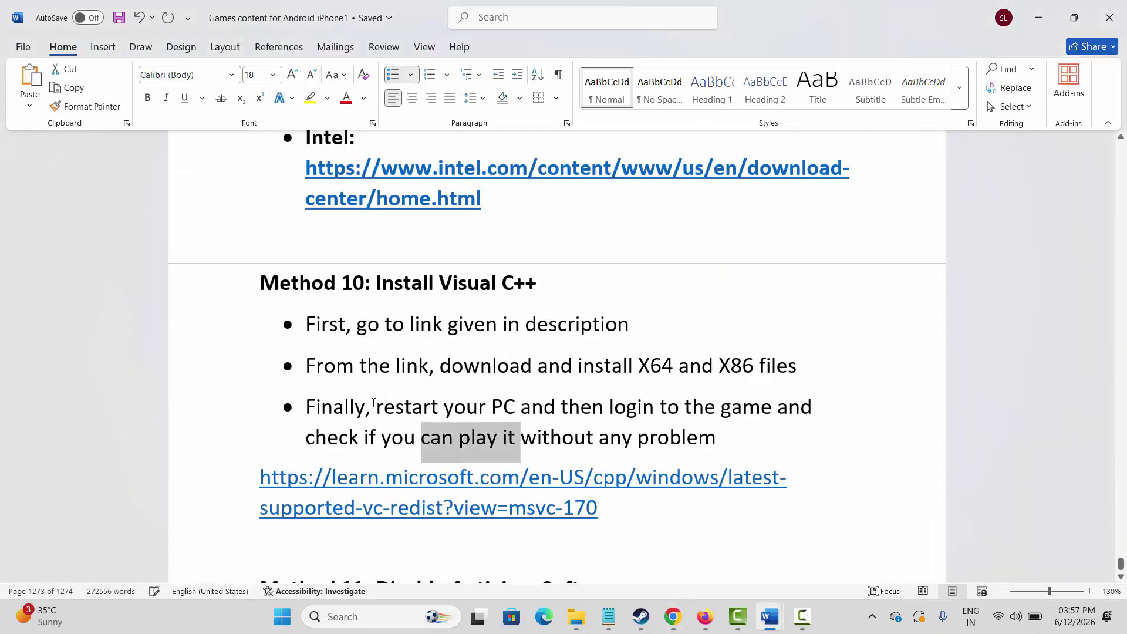
- Show the Method 11 heading on disabling antivirus software and the Method 12 section on installing DirectX
scroll(360, 403, down, 3)
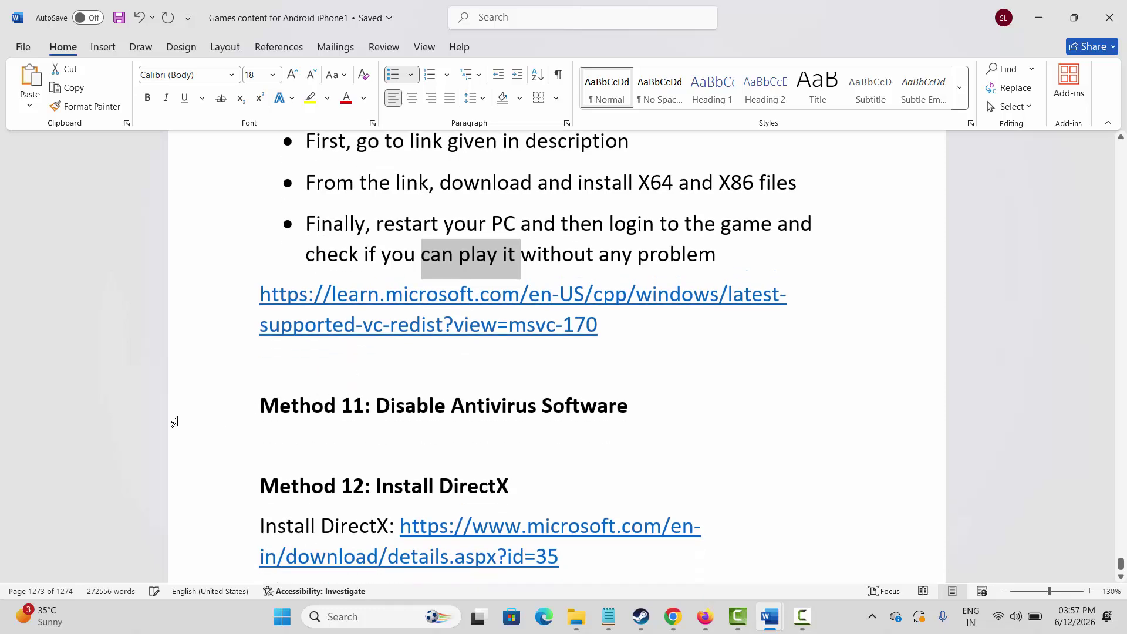
click(174, 421)
click(348, 424)
scroll(372, 422, up, 1)
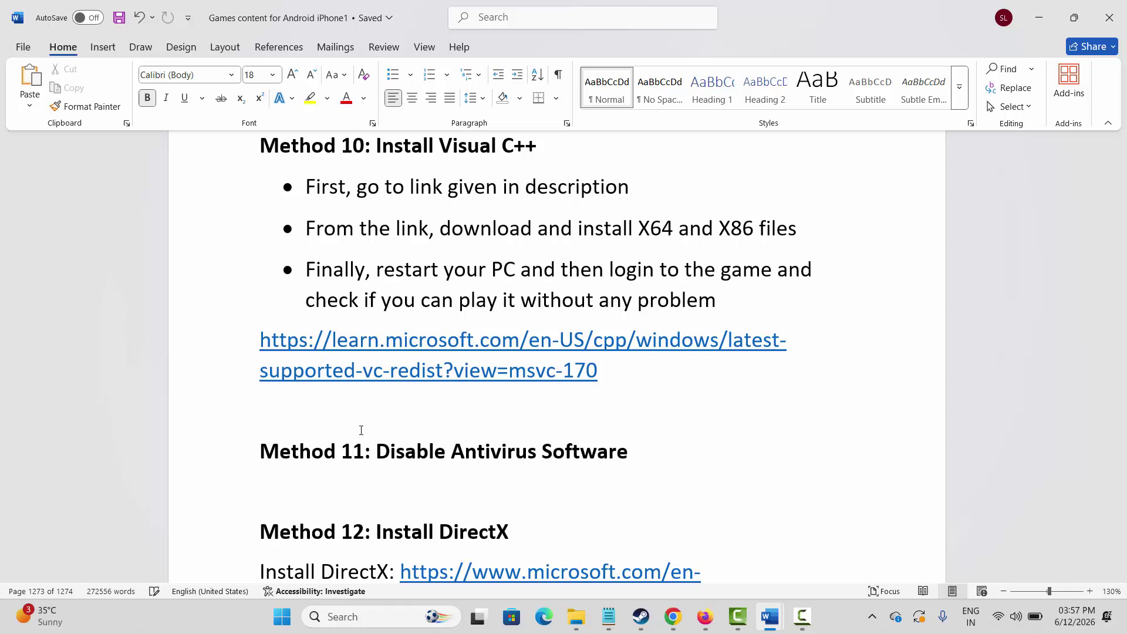
scroll(346, 427, down, 2)
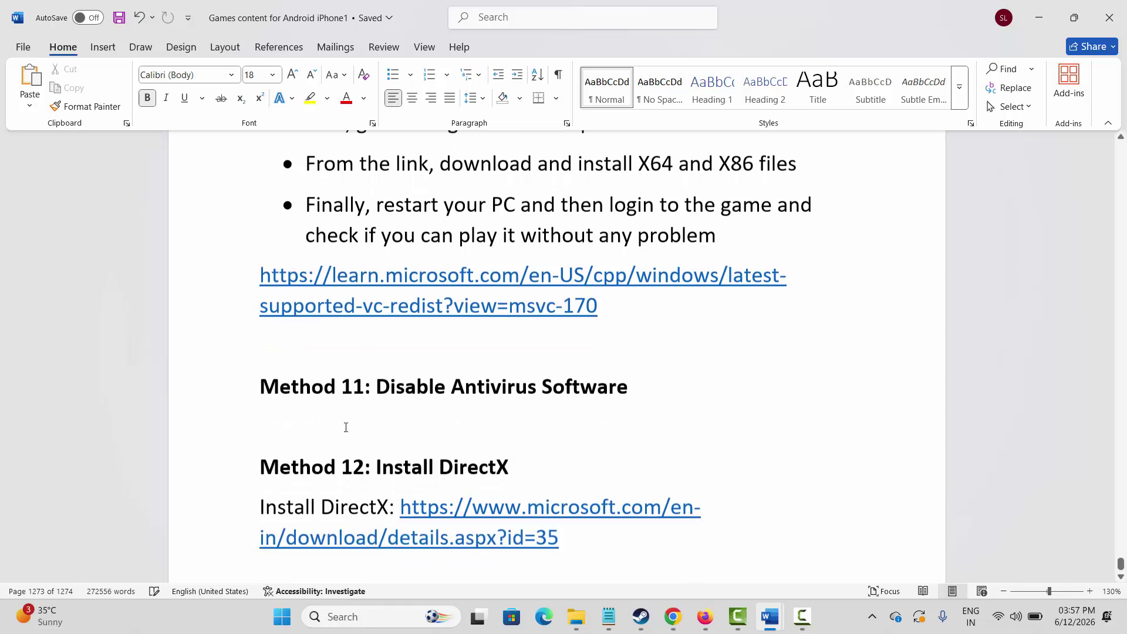
- Copy and open the DirectX link under Method 12, and download the DirectX End-User Runtime Web Installer in English
drag(403, 480, 561, 511)
right_click(491, 507)
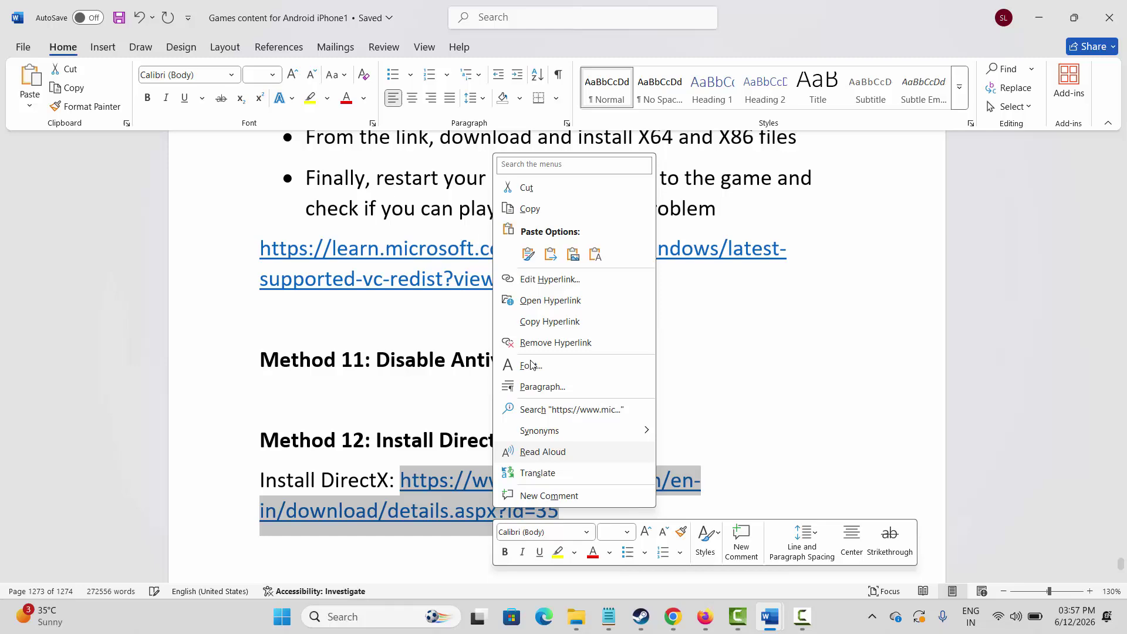
click(533, 210)
click(515, 390)
ctrl+click(645, 481)
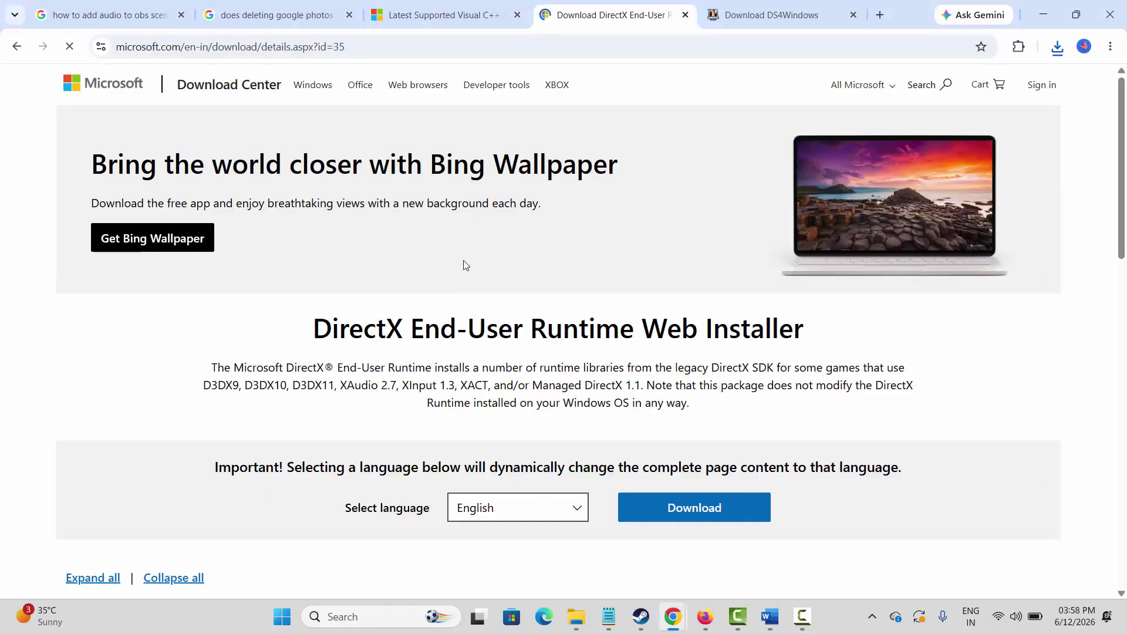
scroll(464, 259, down, 3)
click(679, 359)
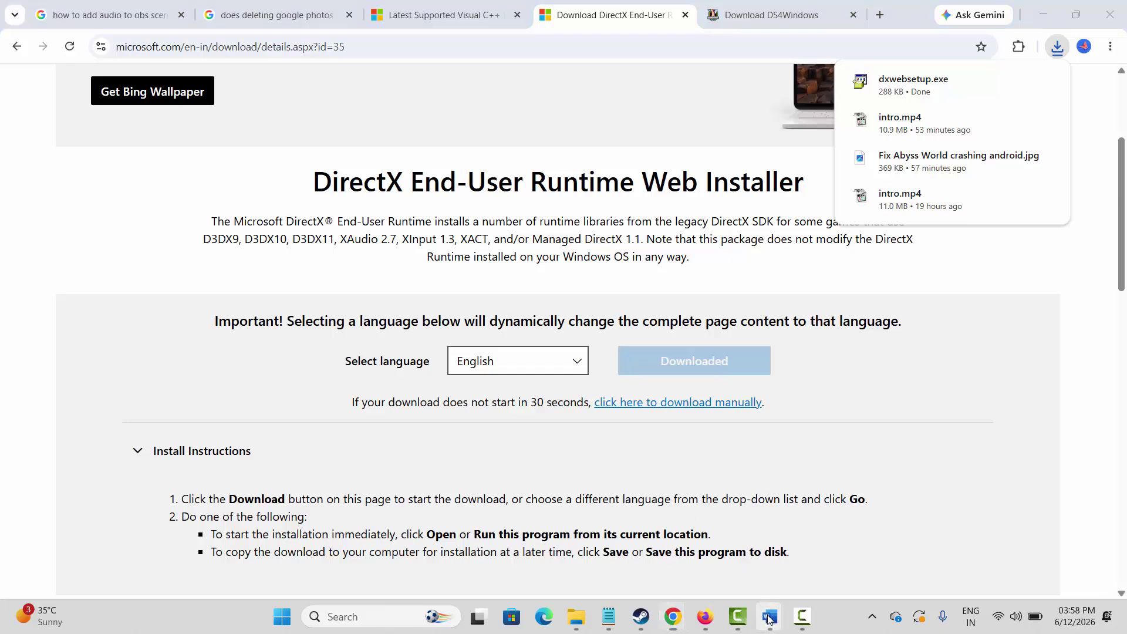
- Switch back to the Games content document in Word and show the Method 13 section on disabling in-game overlays
mouse_move(769, 616)
click(840, 534)
scroll(486, 435, down, 1)
scroll(487, 435, down, 5)
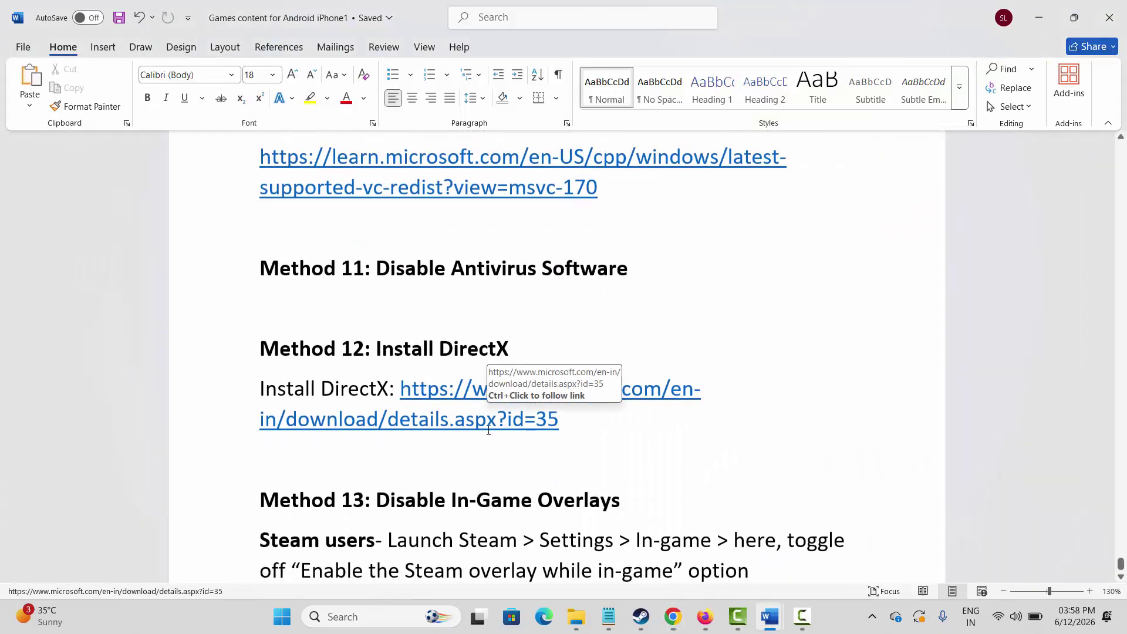
scroll(486, 433, down, 1)
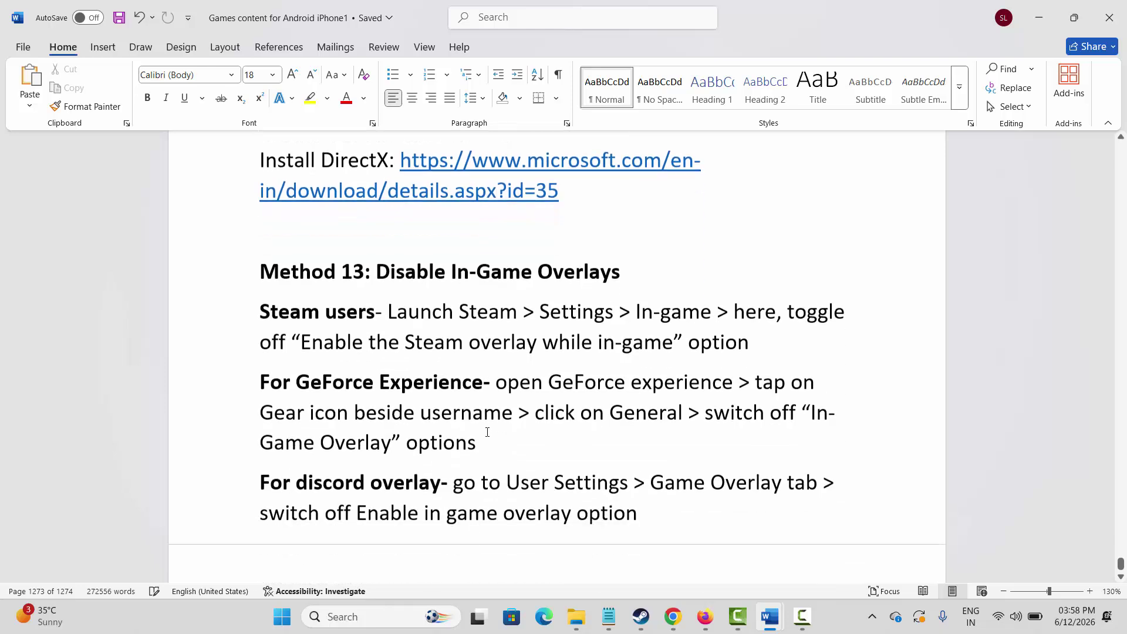
- Switch to Steam, view the "Enable the Steam Overlay while in-game" option in the In Game settings, and close the settings
click(641, 617)
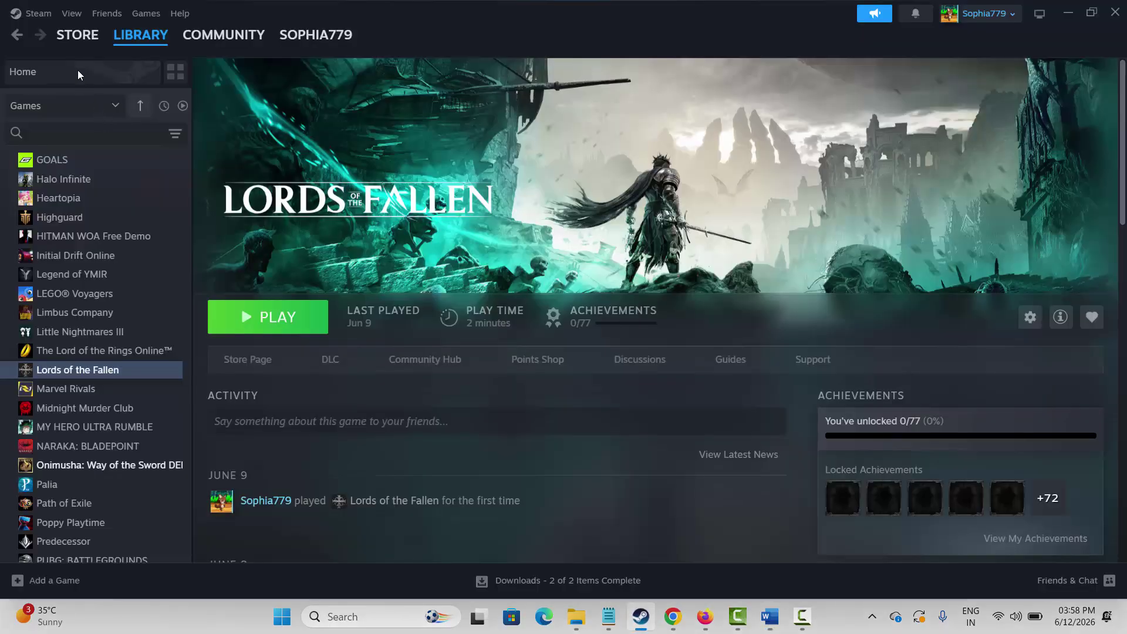
click(39, 13)
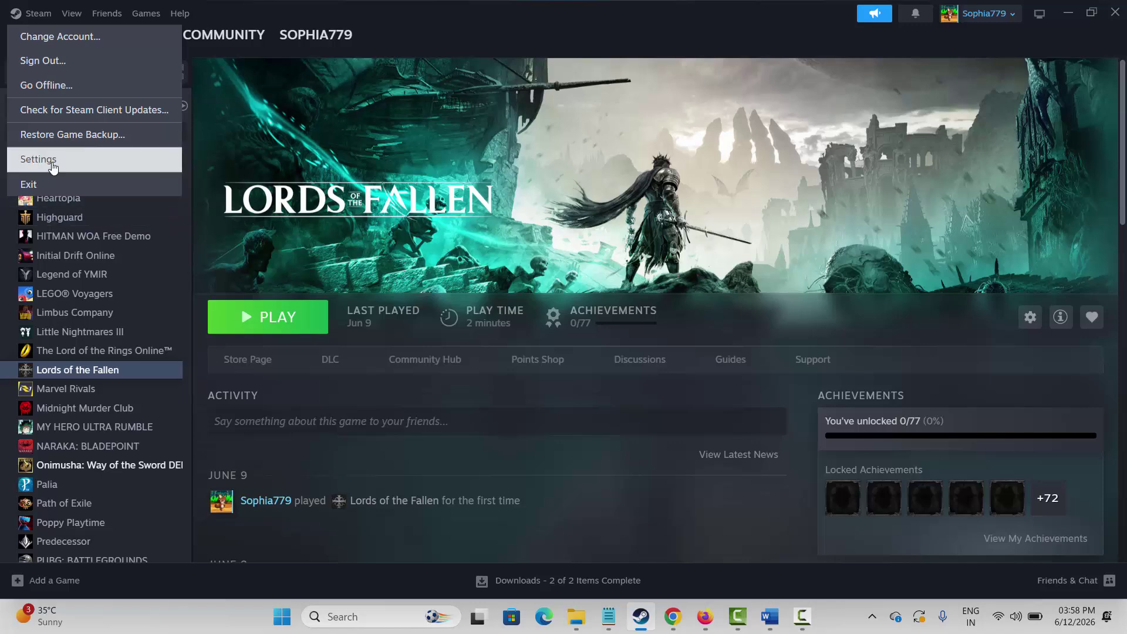
click(217, 286)
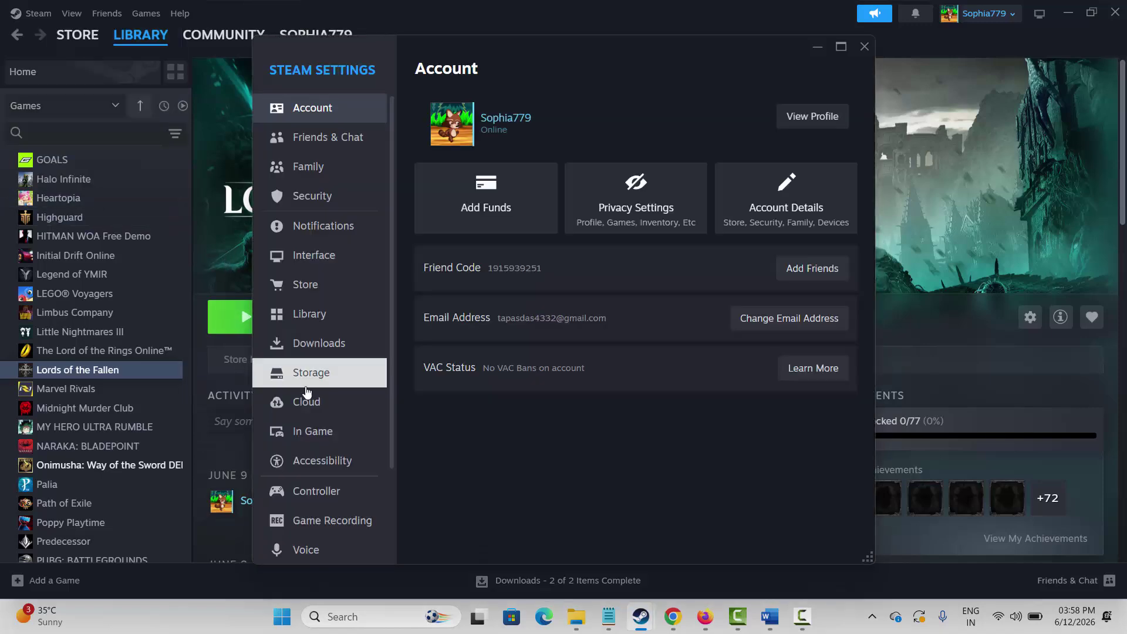
click(313, 431)
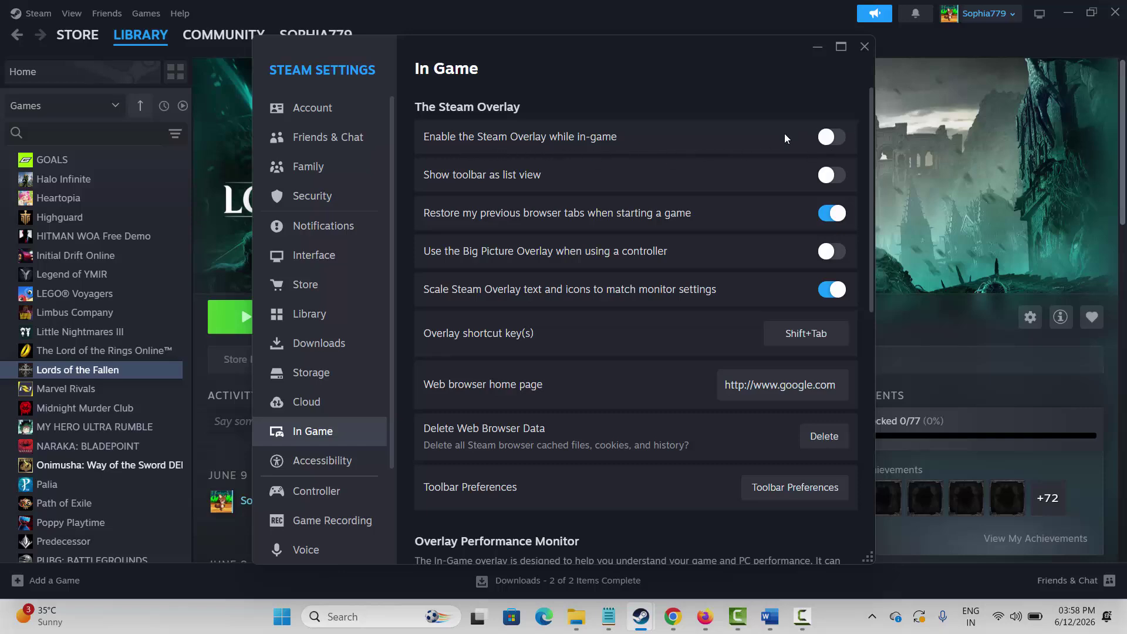
click(864, 46)
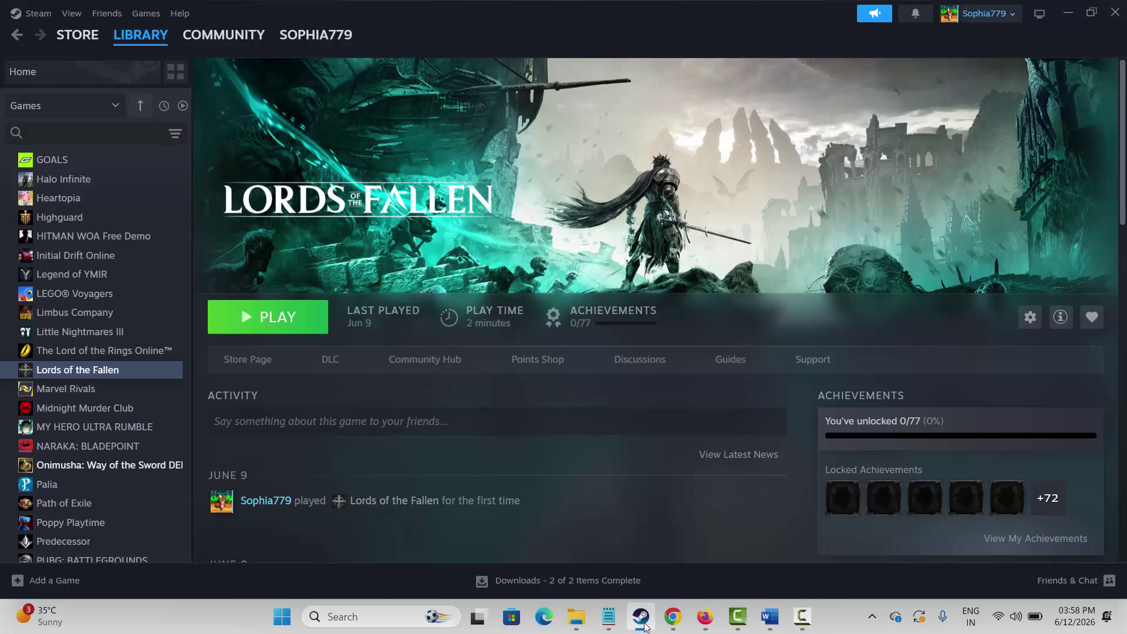
click(644, 626)
- Highlight the GeForce Experience overlay instructions under Method 13
drag(260, 383, 485, 385)
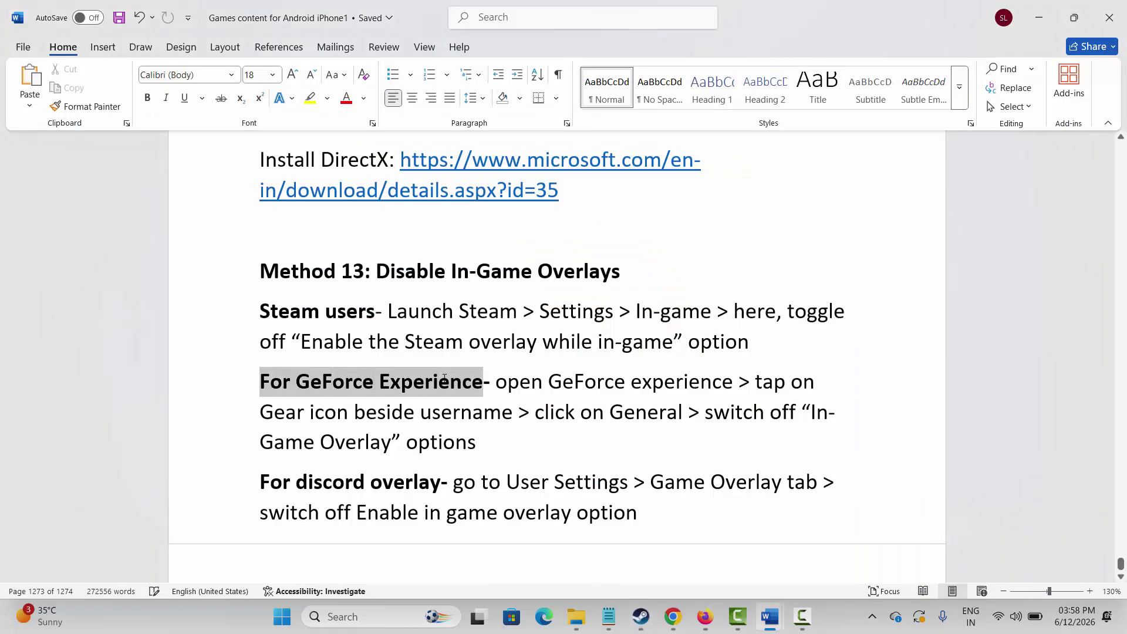
click(461, 405)
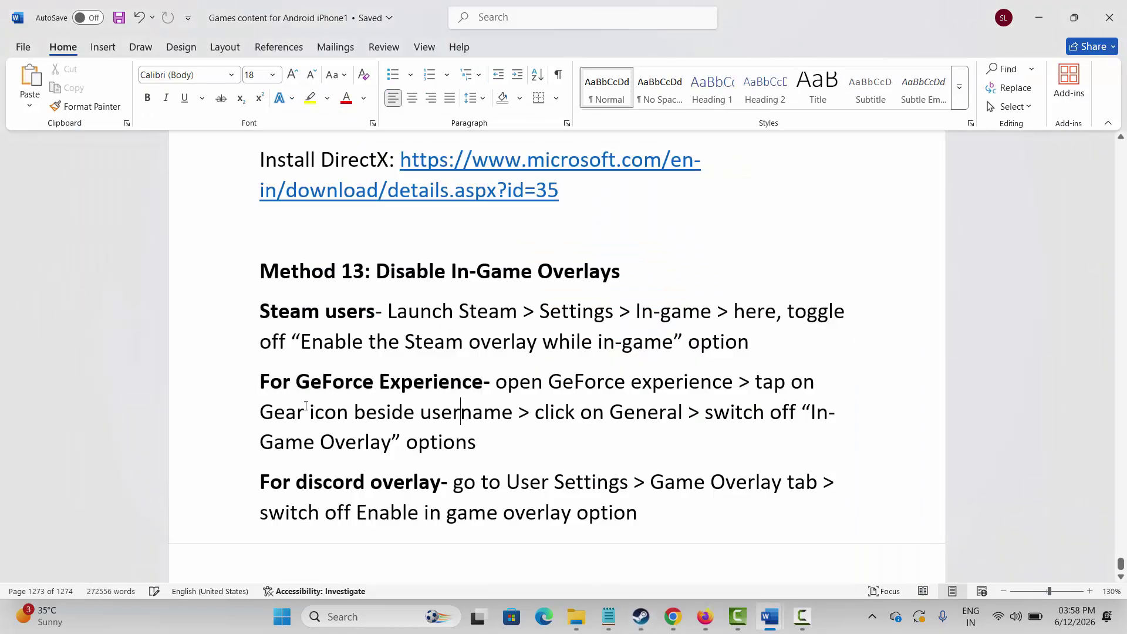
drag(260, 413, 516, 412)
click(511, 447)
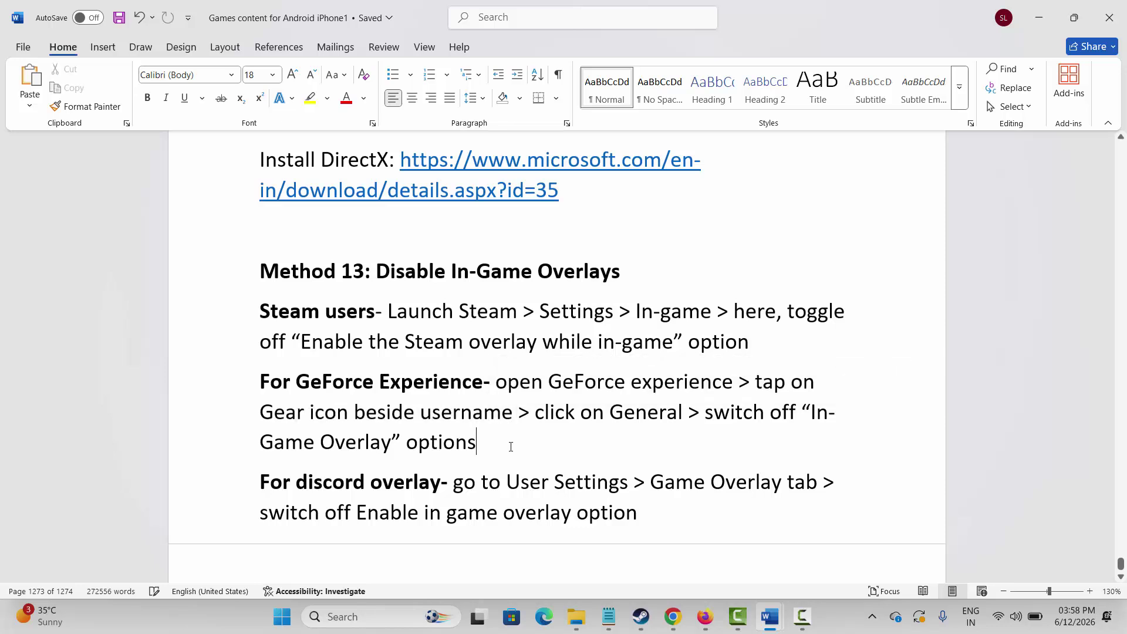
drag(260, 445, 391, 444)
click(370, 445)
- Highlight the Discord overlay instructions under Method 13 and show the Method 14 heading on the dedicated graphics card
drag(275, 483, 403, 478)
click(418, 483)
drag(260, 512, 419, 513)
click(360, 407)
scroll(361, 411, down, 3)
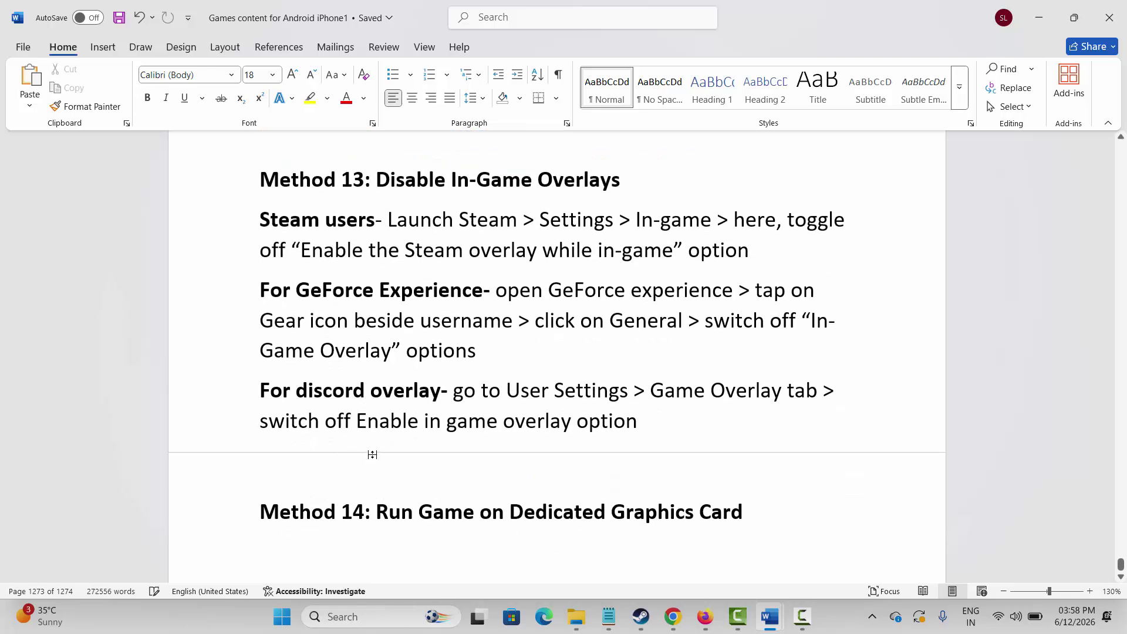
- Open the Windows Graphics settings, bring up the file picker for adding a desktop app, and cancel it
click(359, 617)
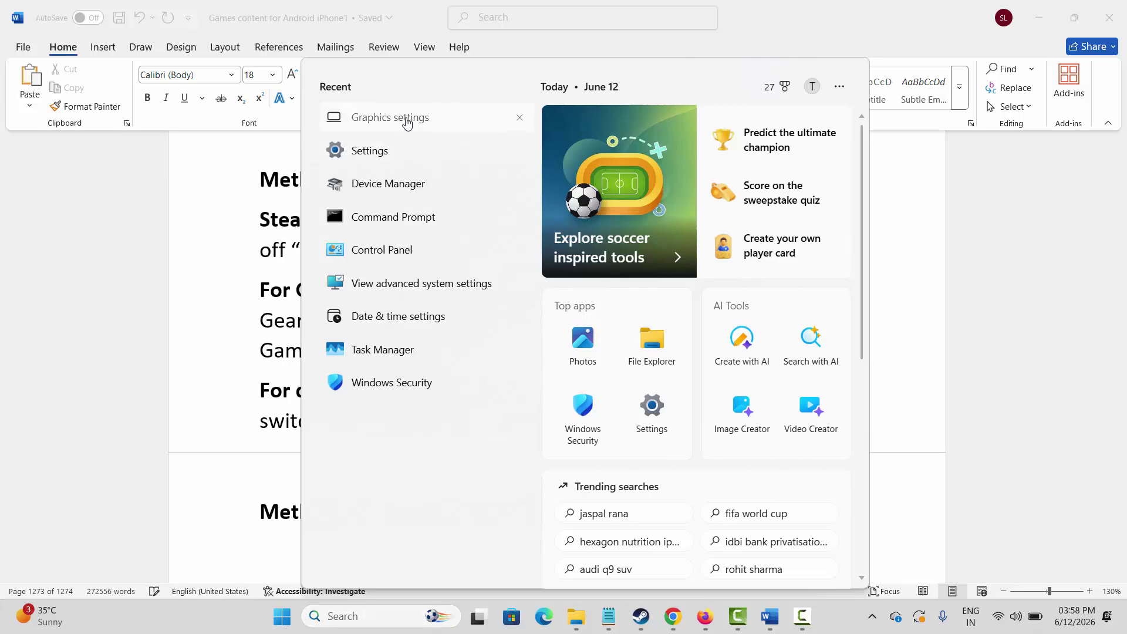
click(414, 317)
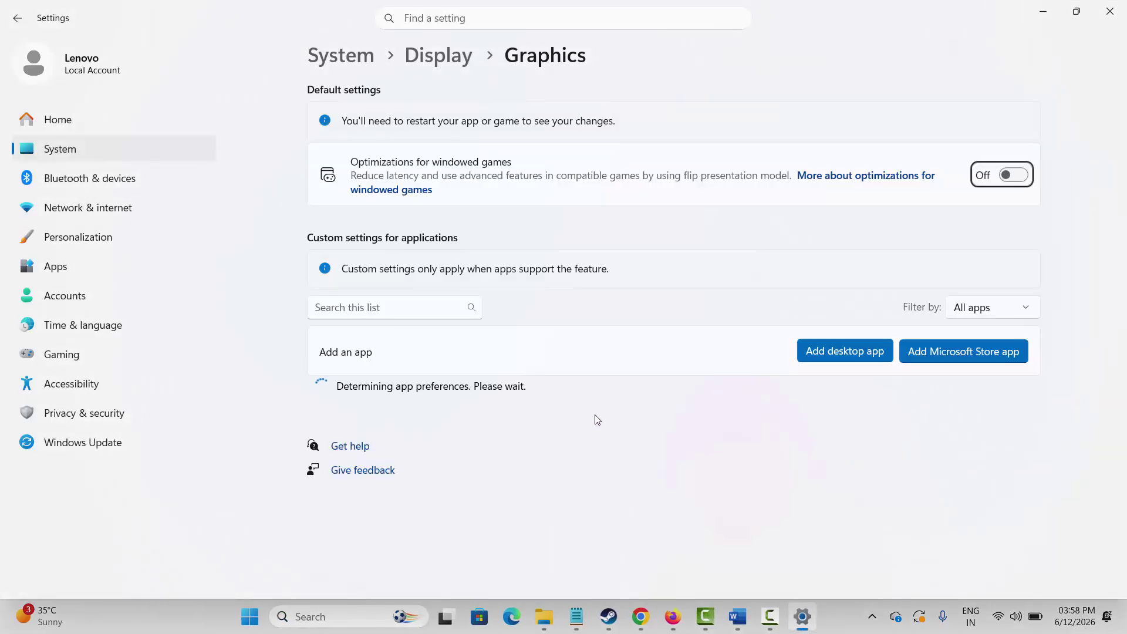
scroll(607, 430, down, 3)
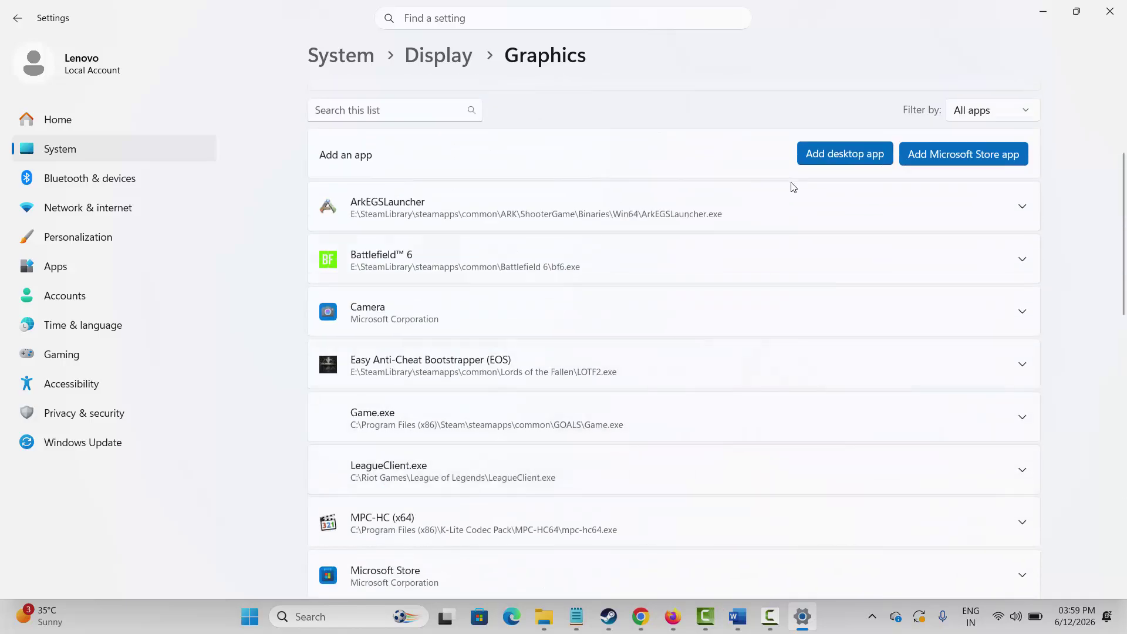
click(821, 167)
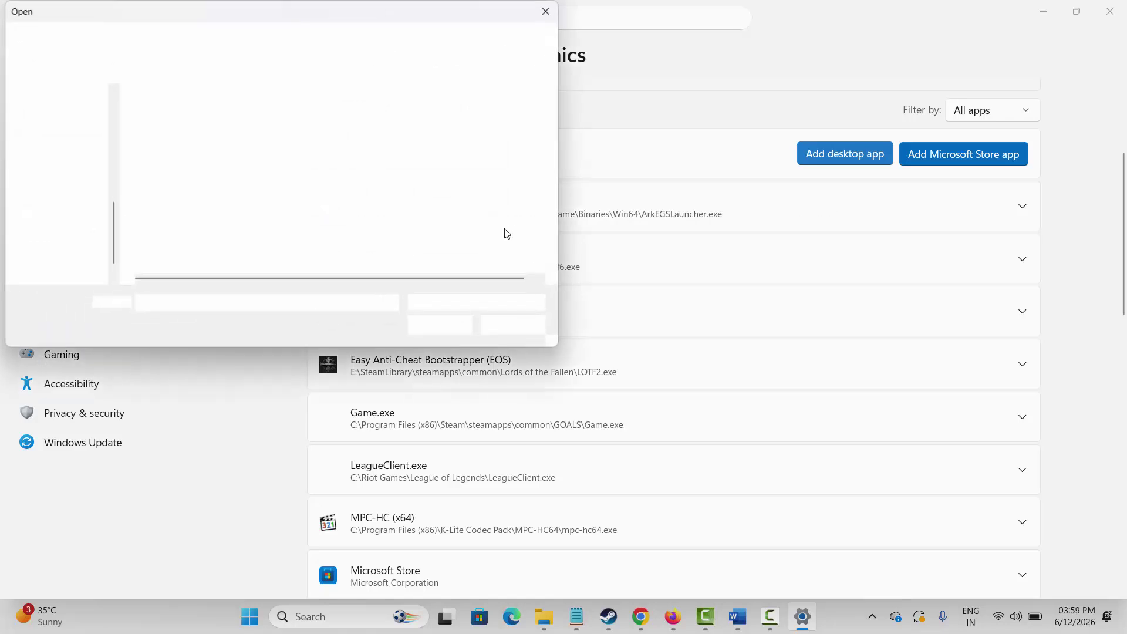
click(176, 183)
click(506, 328)
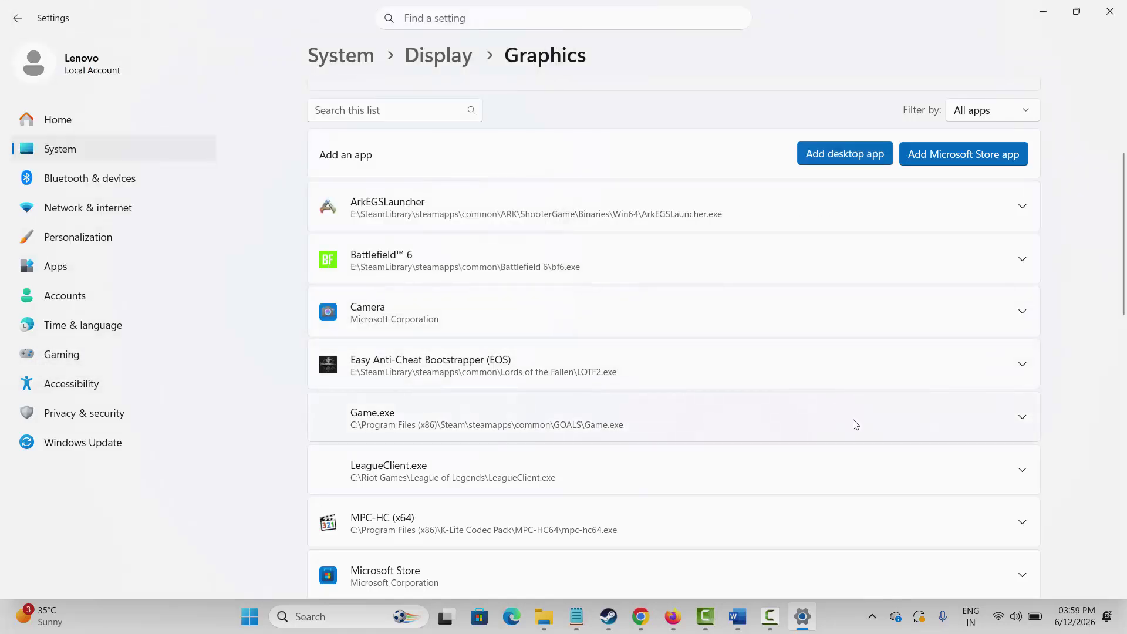
- Set the GPU preference for LeagueClient.exe to High Performance (Intel(R) UHD Graphics) and close the Settings window
scroll(857, 425, down, 2)
scroll(876, 432, down, 4)
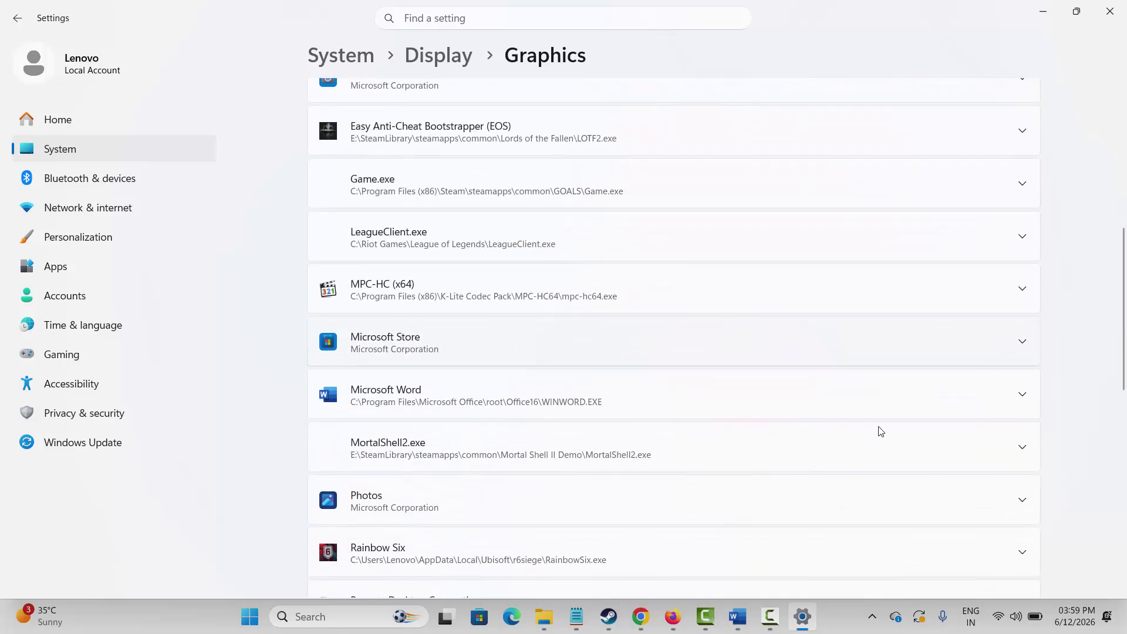
click(1024, 239)
click(844, 286)
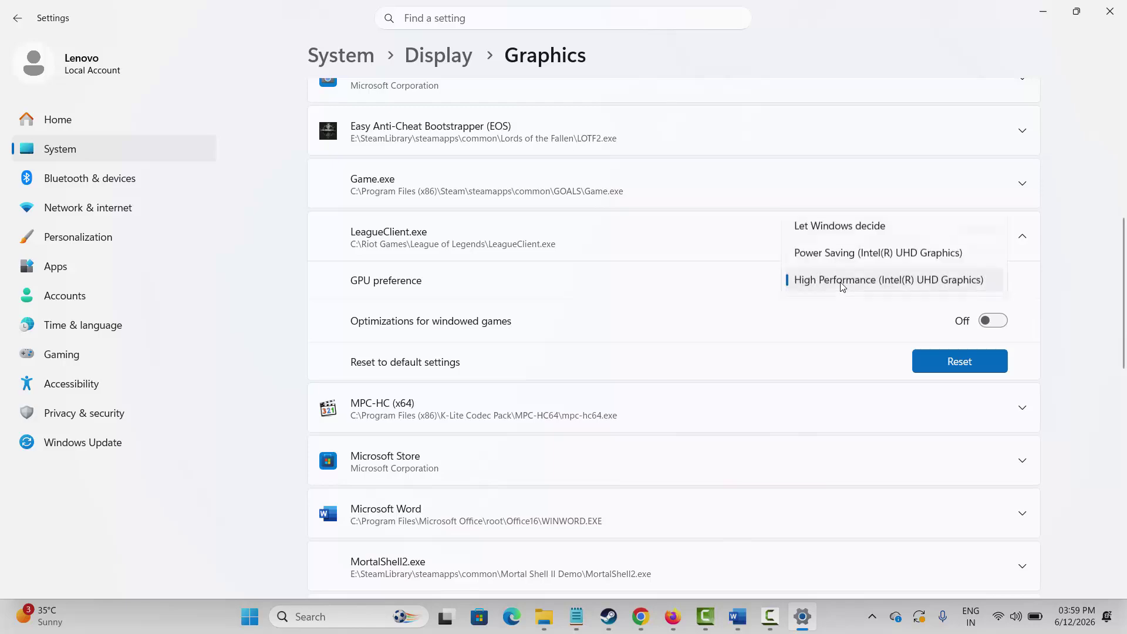
click(872, 283)
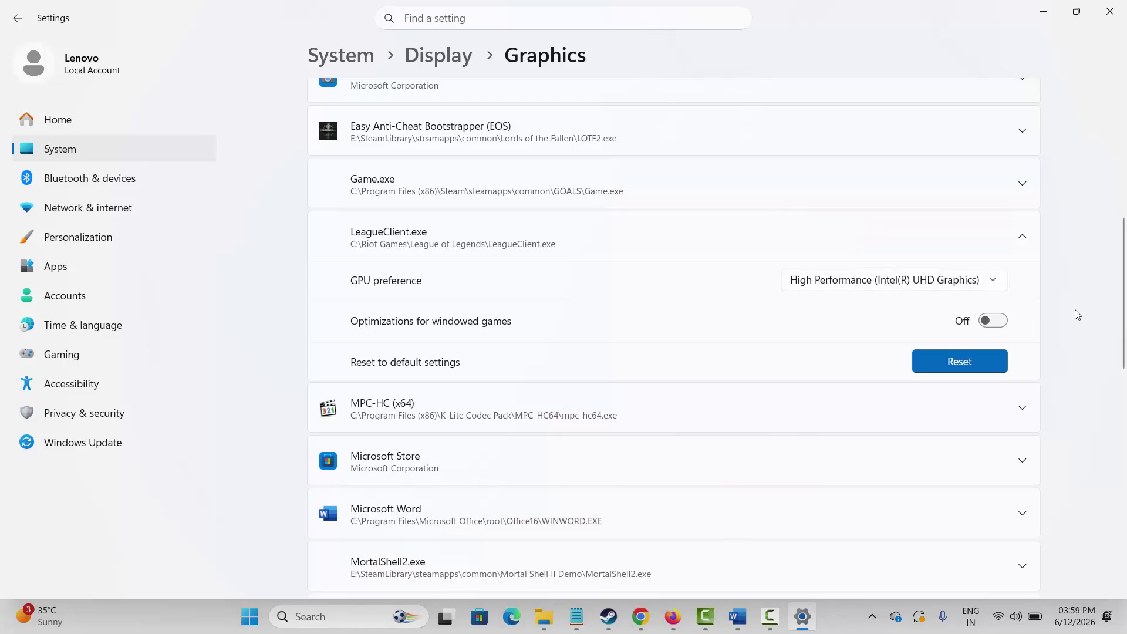
click(1110, 12)
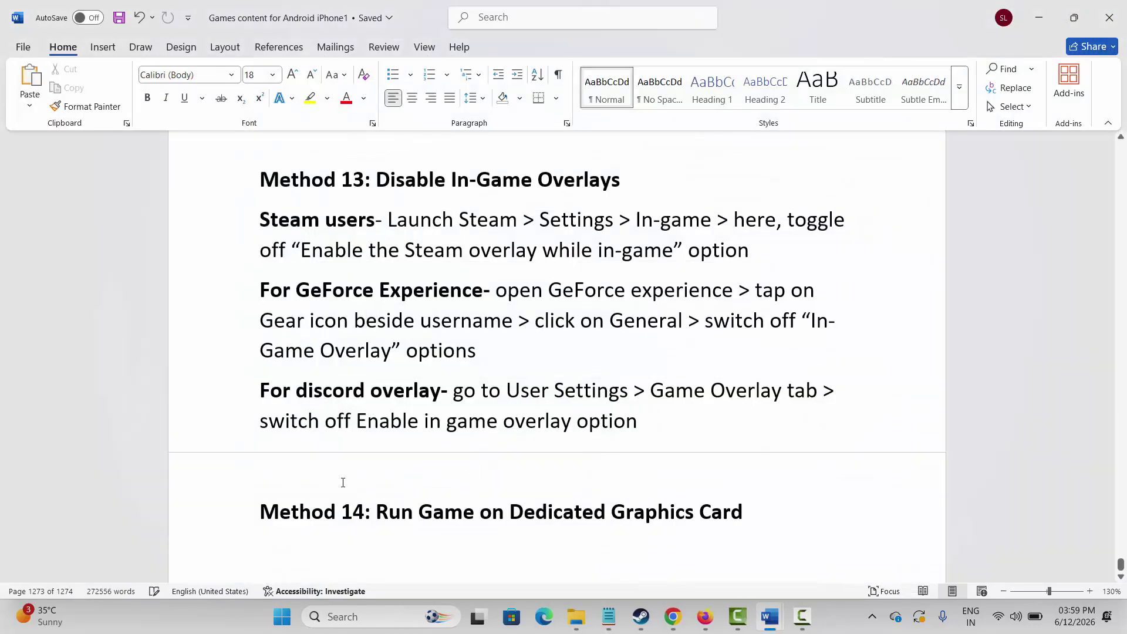
- Show the Method 15 heading on reinstalling Grounded 2 in the Word document and highlight it briefly
scroll(350, 481, down, 1)
scroll(350, 481, down, 1)
click(227, 511)
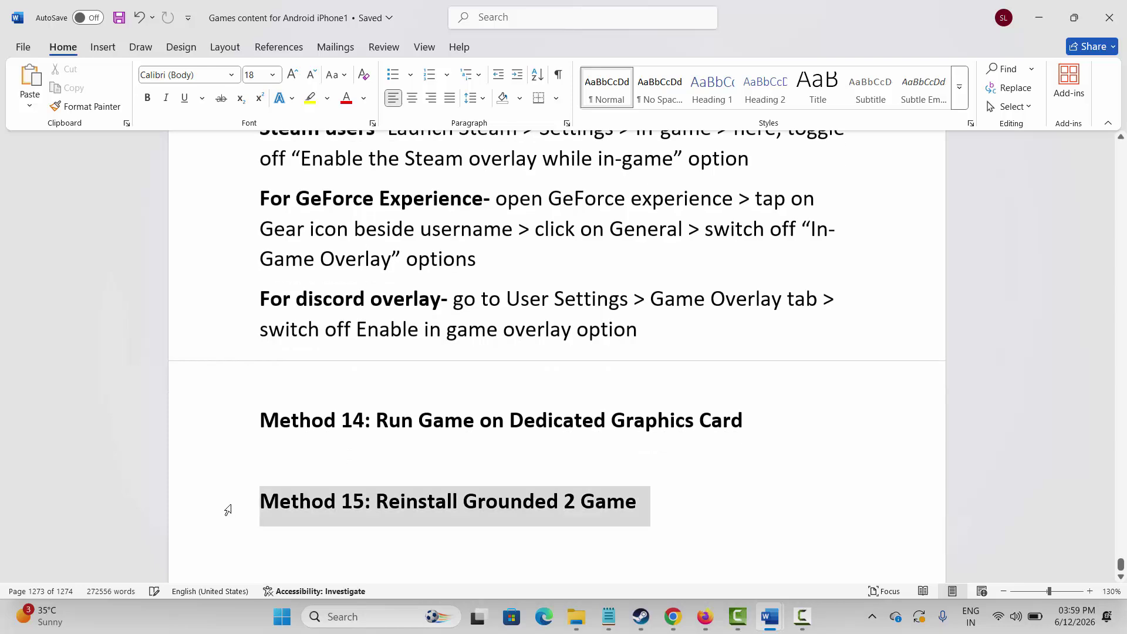
click(333, 526)
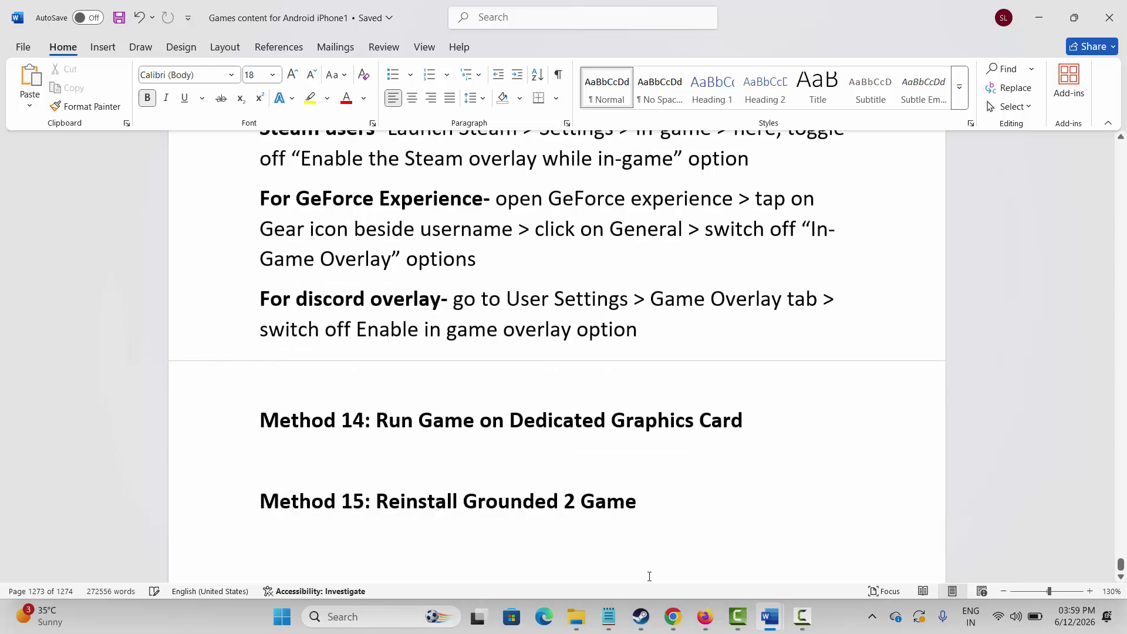
- Switch to Steam, bring up the uninstall confirmation for Lords of the Fallen, and cancel it
click(641, 617)
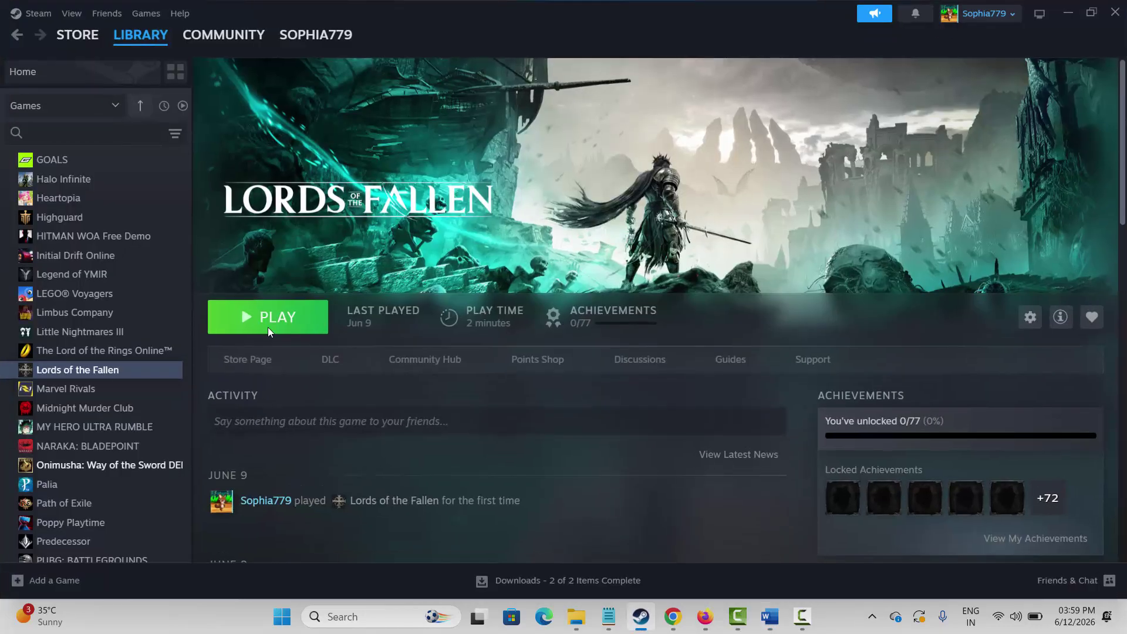
right_click(84, 378)
mouse_move(111, 460)
click(216, 434)
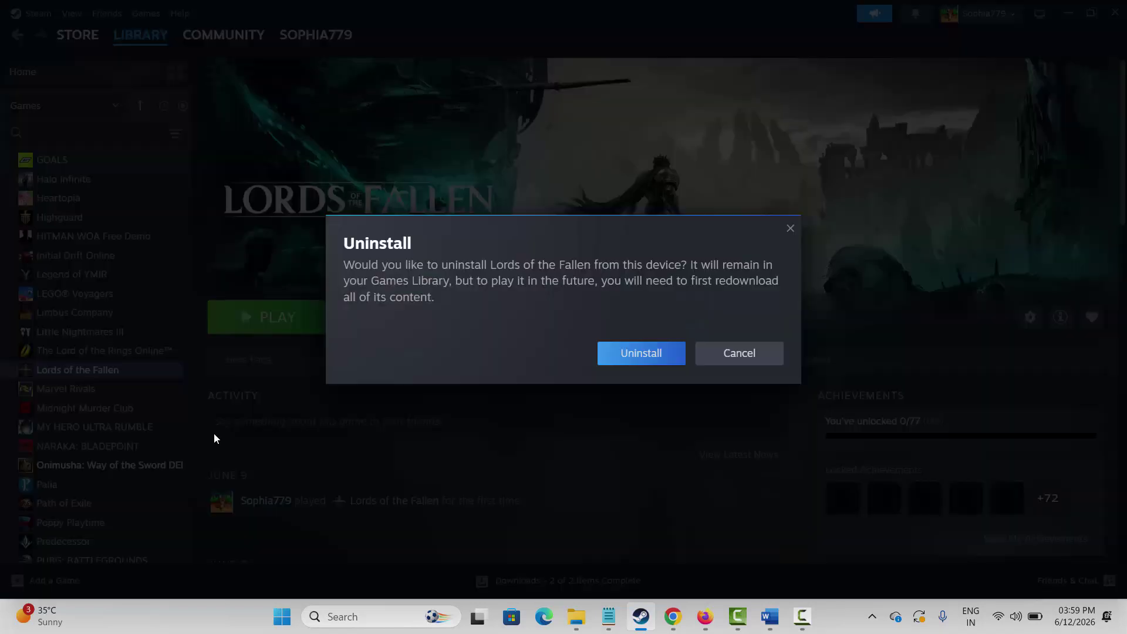
click(753, 355)
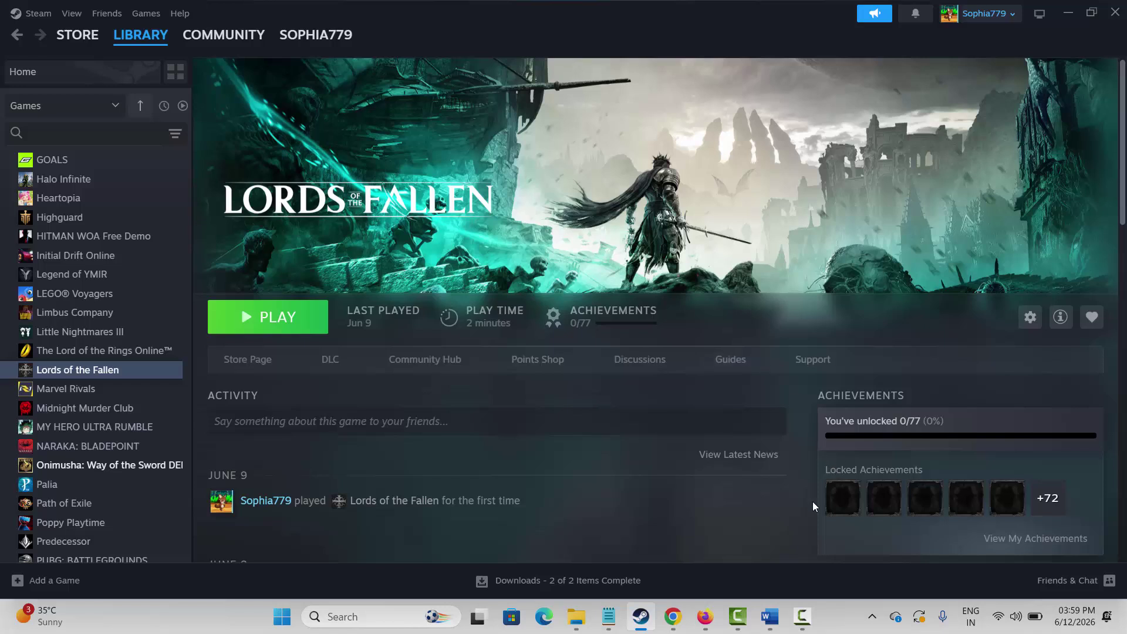
- Open the Grounded 2 page in the Steam store
click(77, 35)
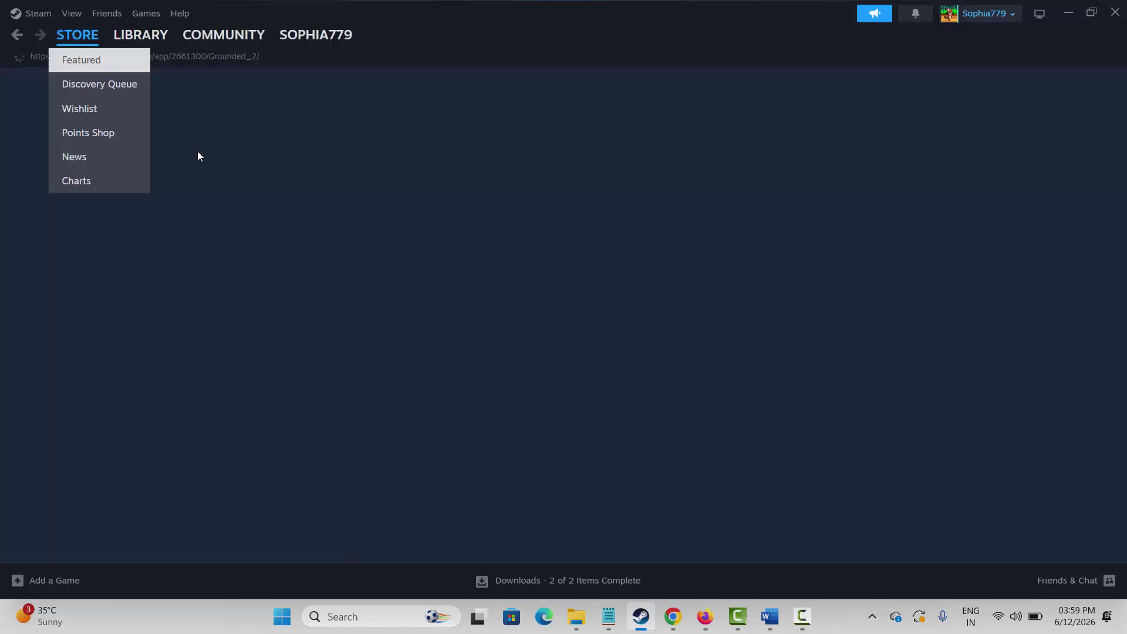